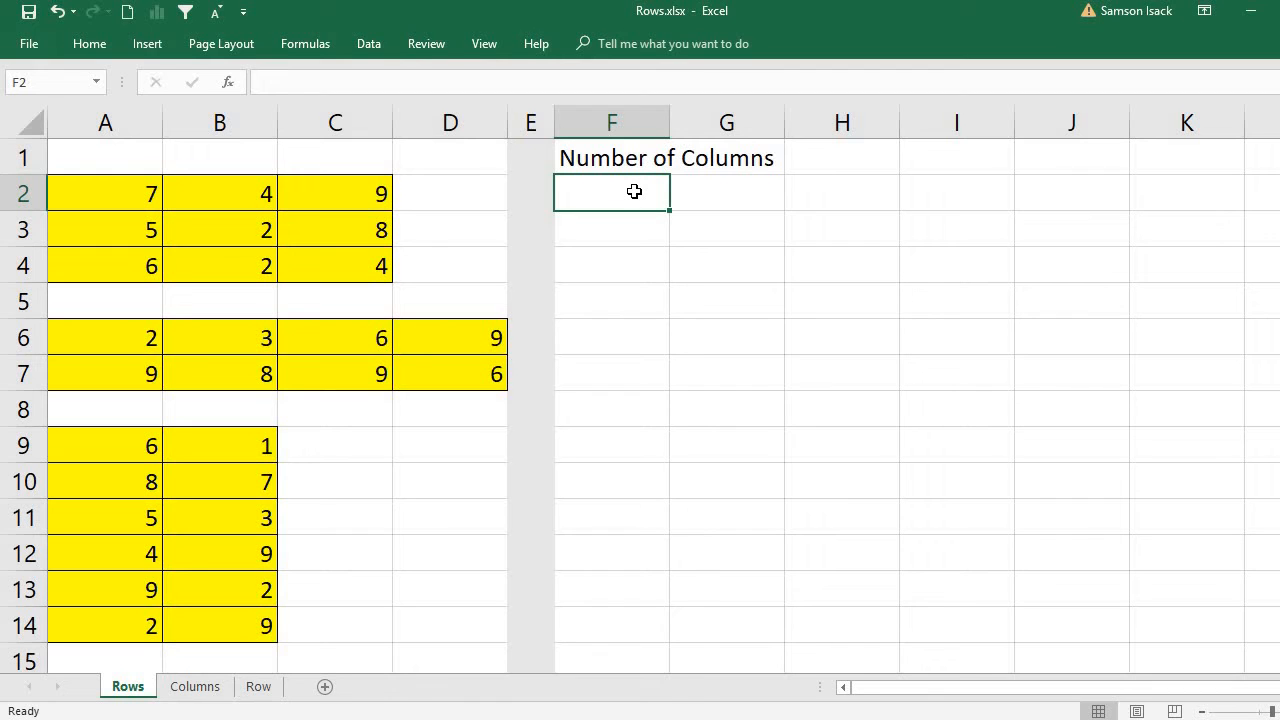
- Enter a COLUMNS formula in cell F2 that counts the columns of the range A2:C4
text(=c)
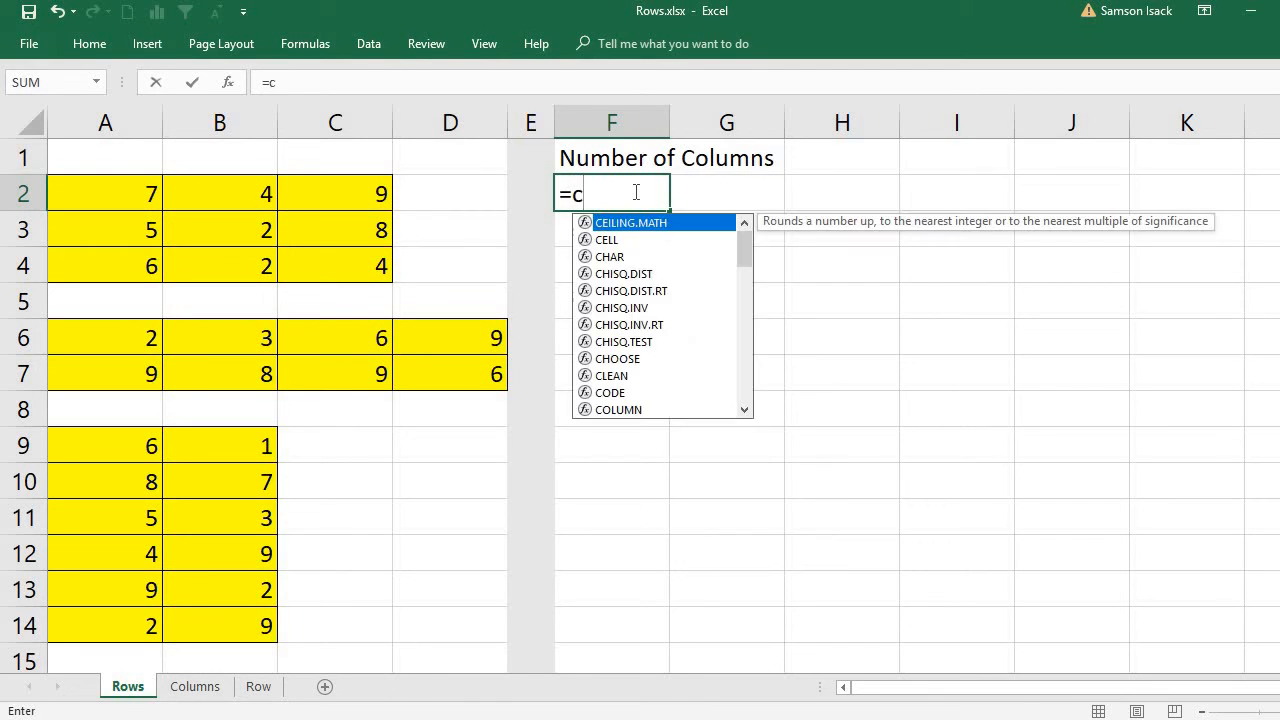
text(olumns)
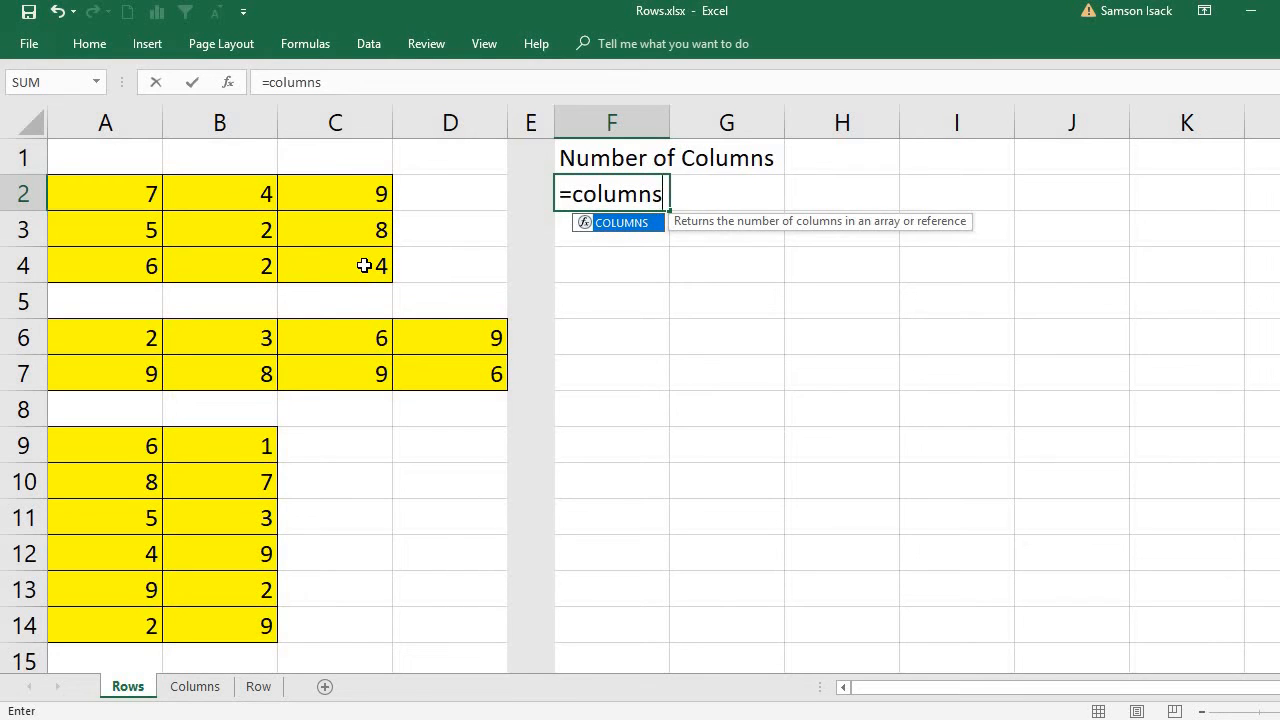
text(()
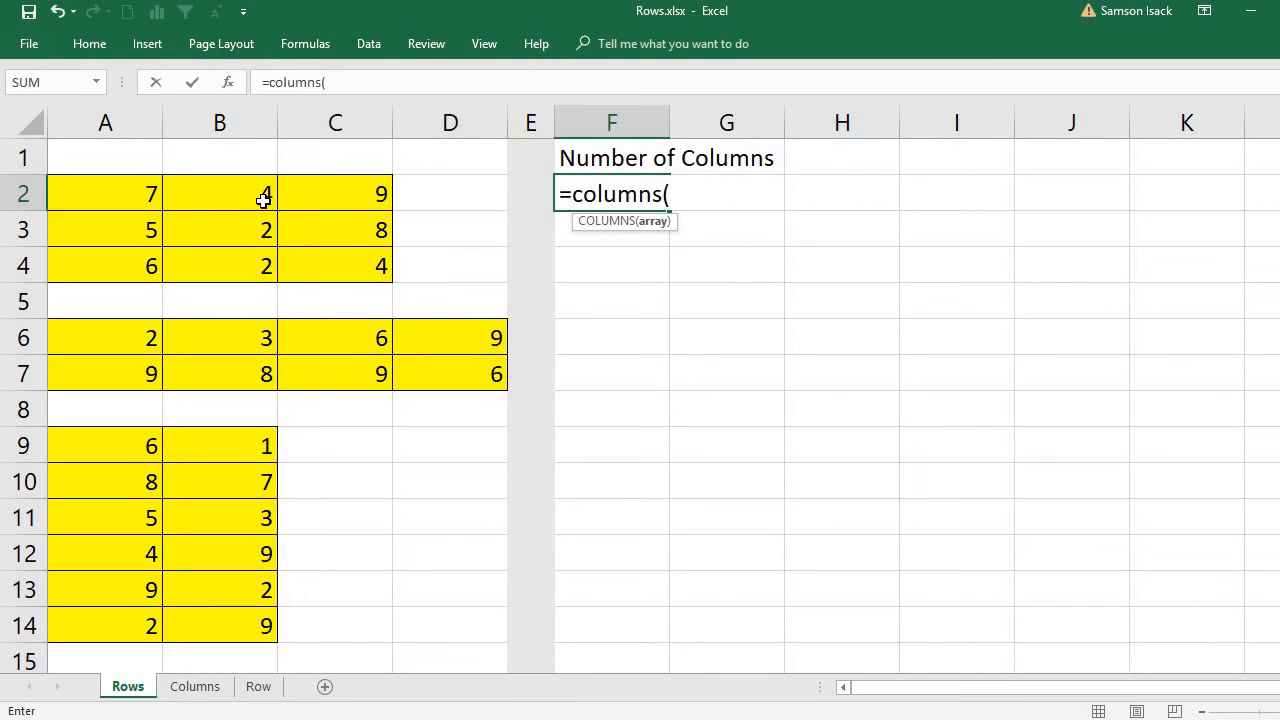
drag(105, 193, 352, 246)
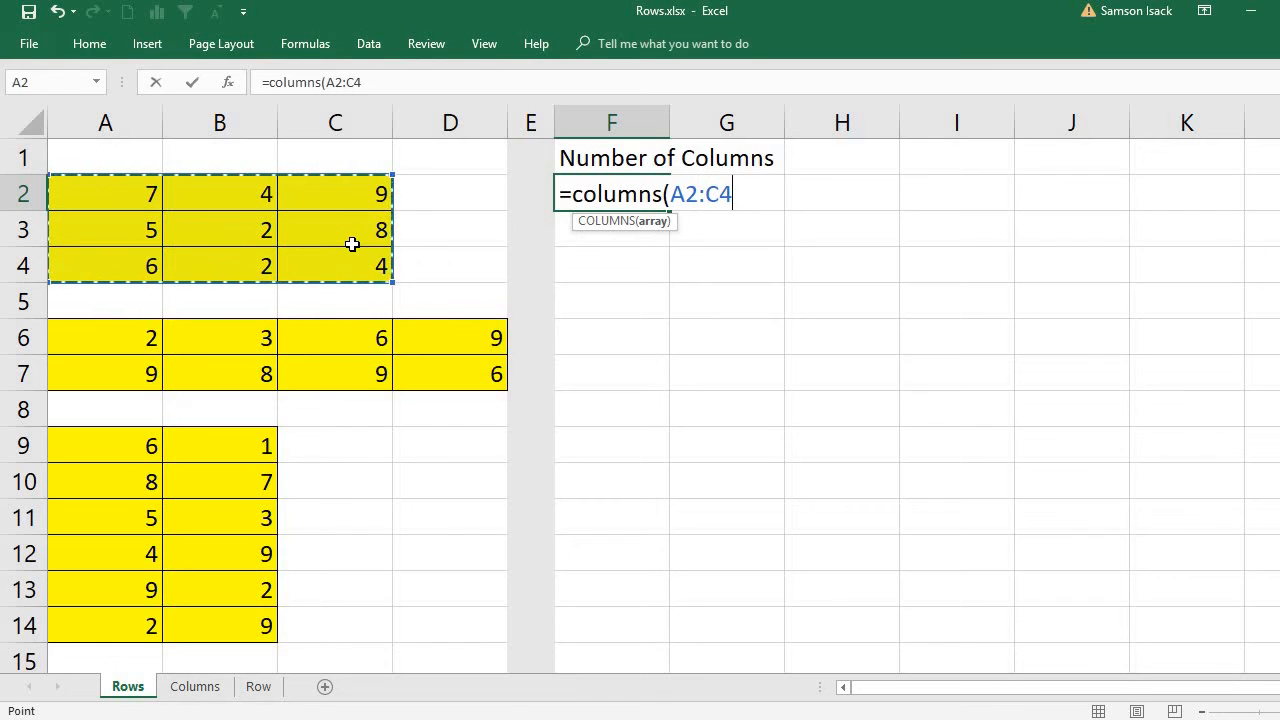
text())
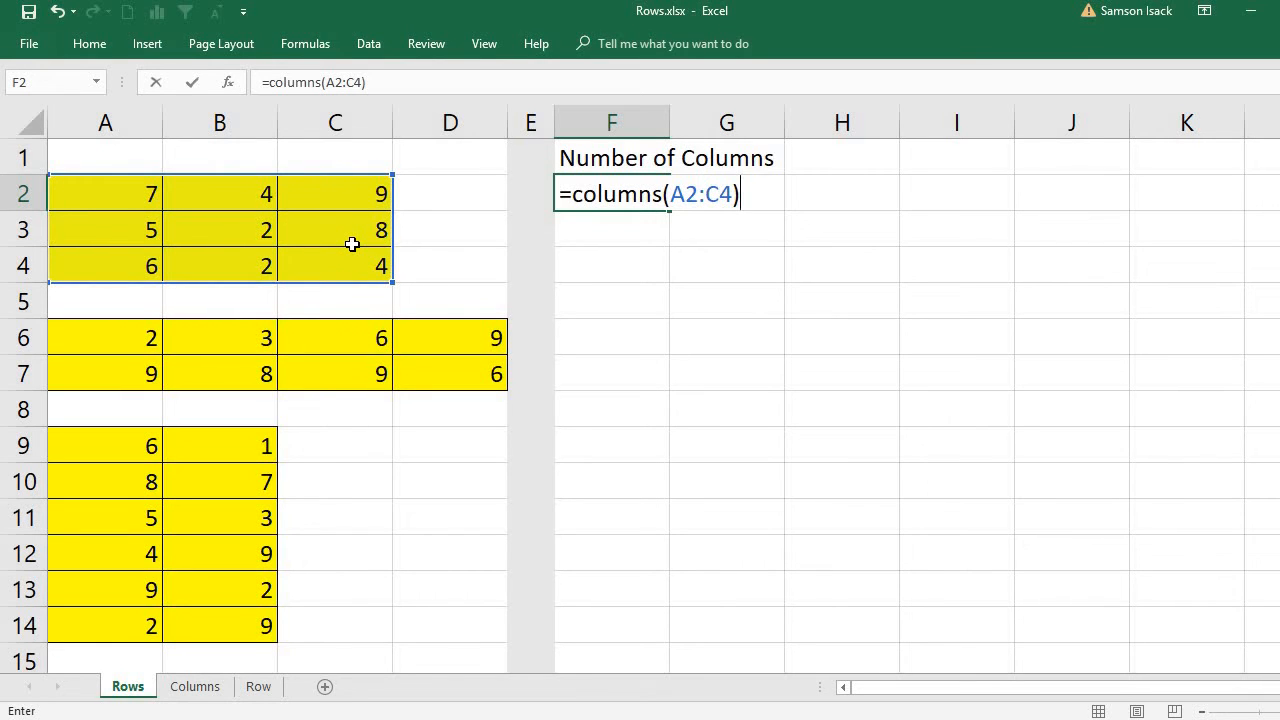
key(Return)
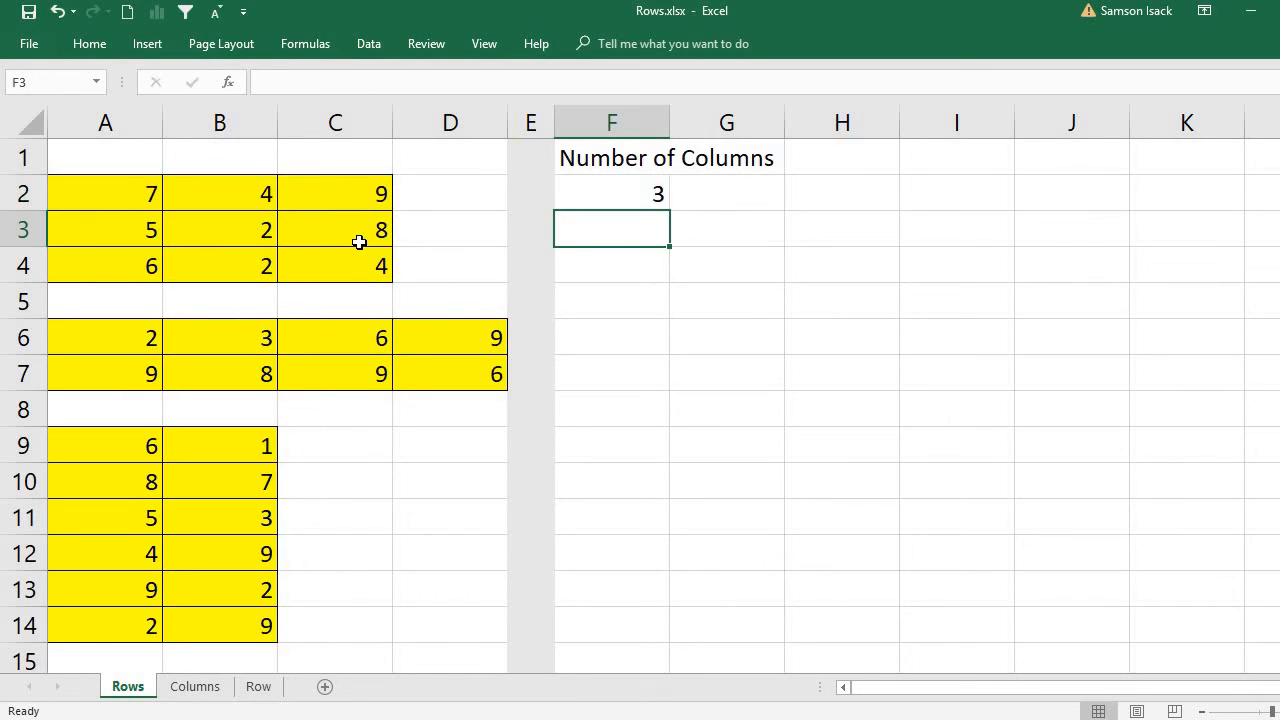
- Select the columns of the A2:C4 table one at a time to check the formula's count
click(616, 195)
click(152, 194)
drag(152, 194, 156, 286)
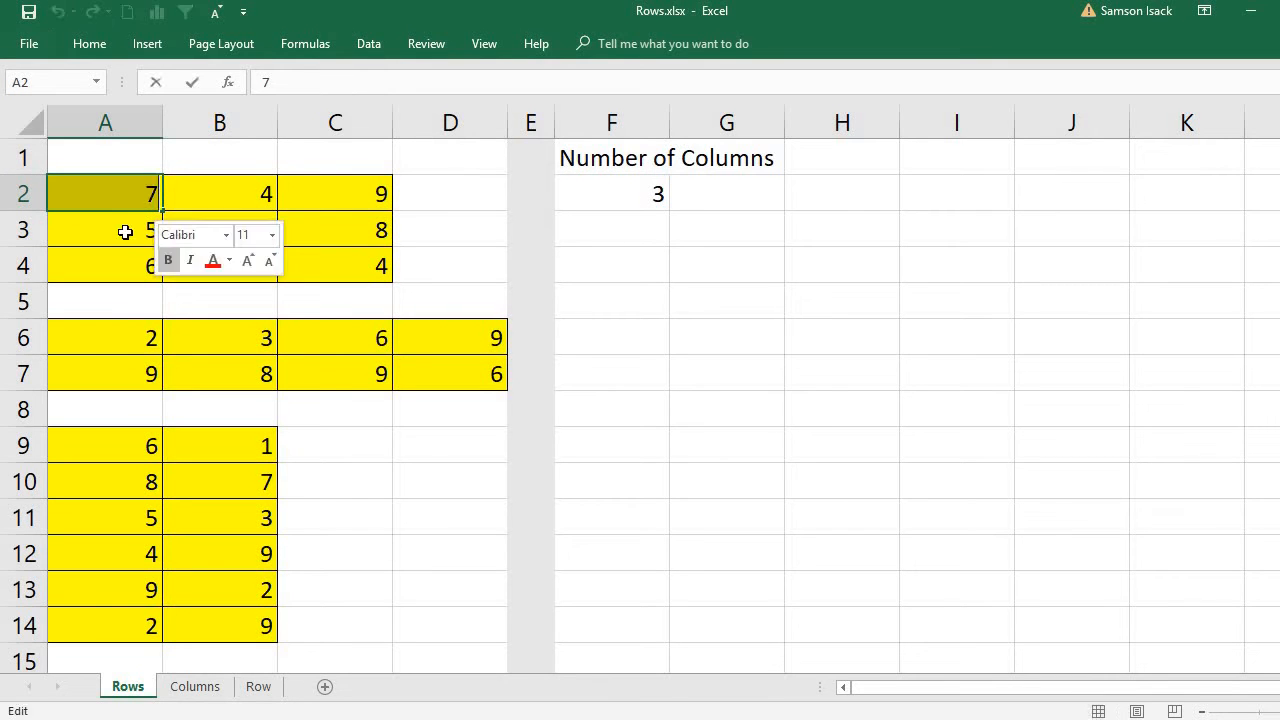
drag(248, 179, 255, 305)
drag(323, 189, 335, 262)
drag(214, 196, 226, 251)
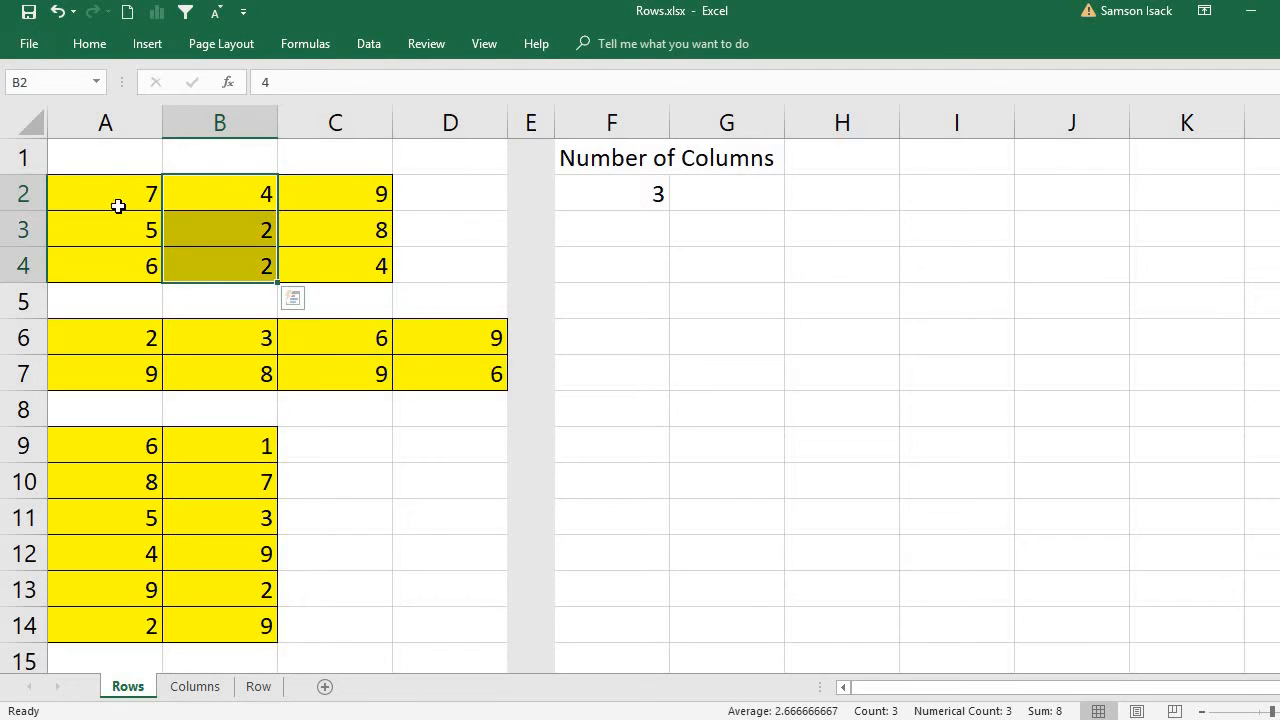
drag(114, 206, 131, 268)
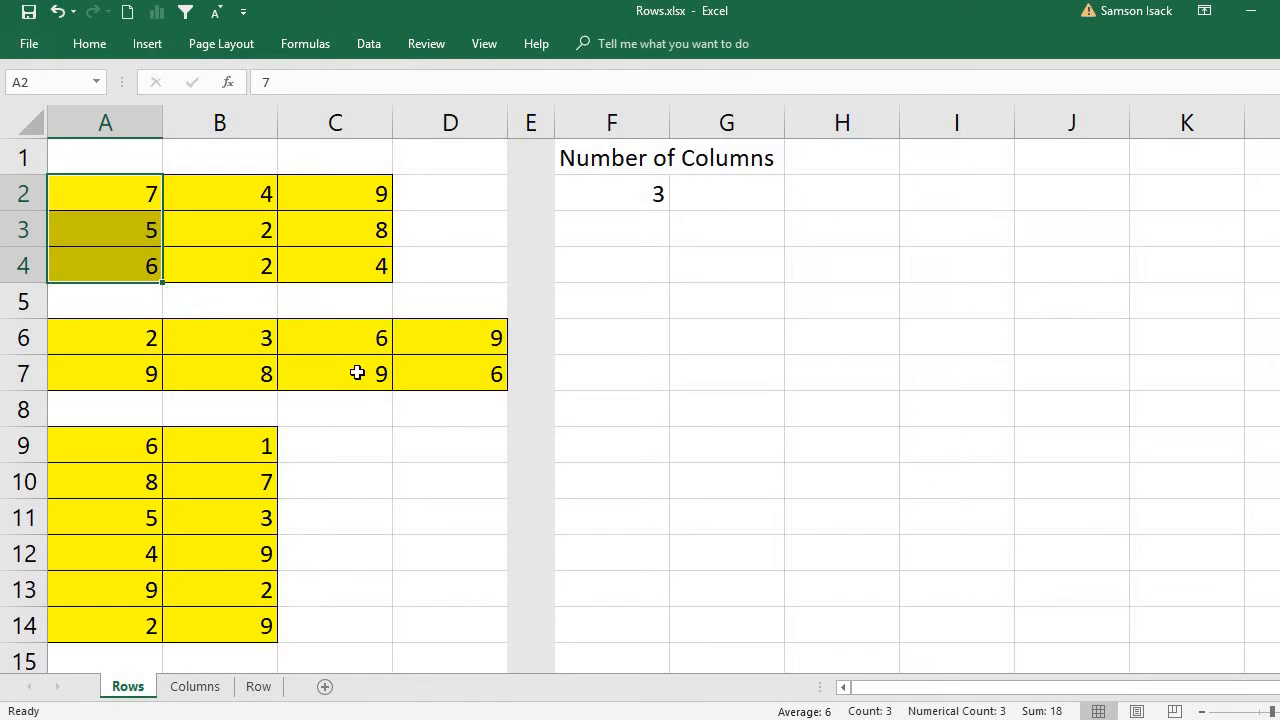
- Enter a COLUMNS formula in cell F6 that counts the columns of the range A6:D7
click(627, 342)
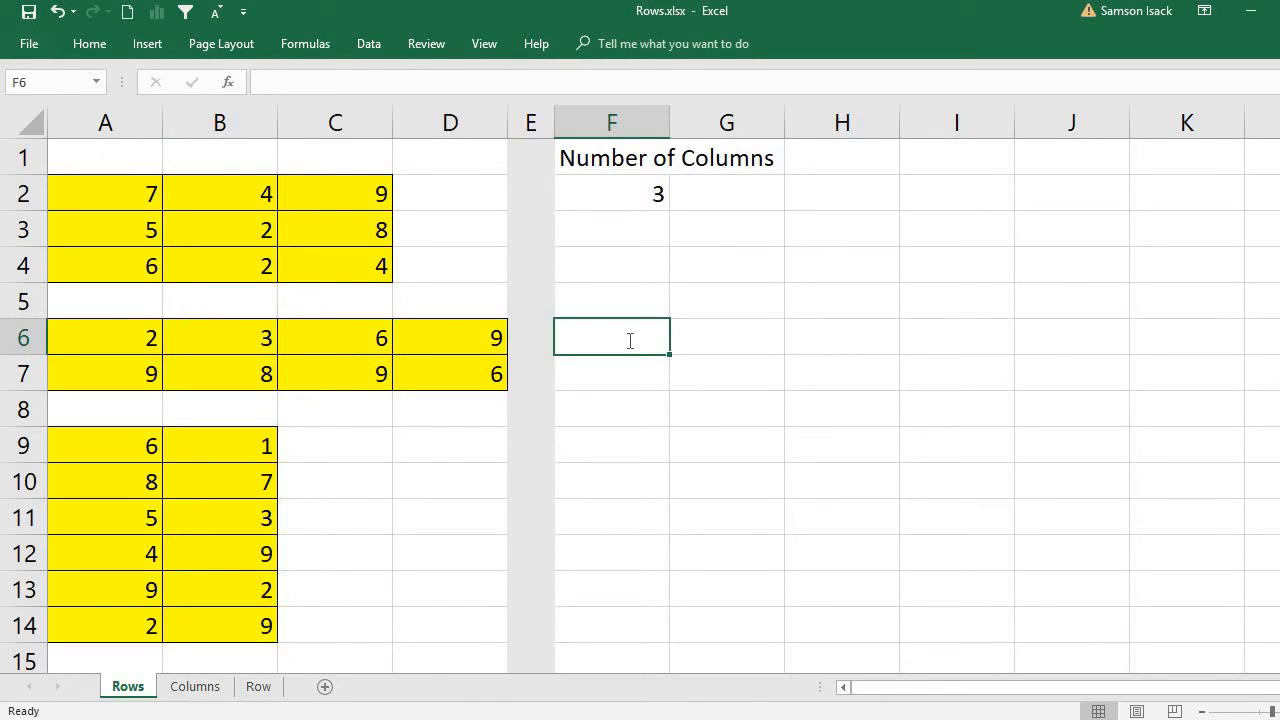
text(=colu)
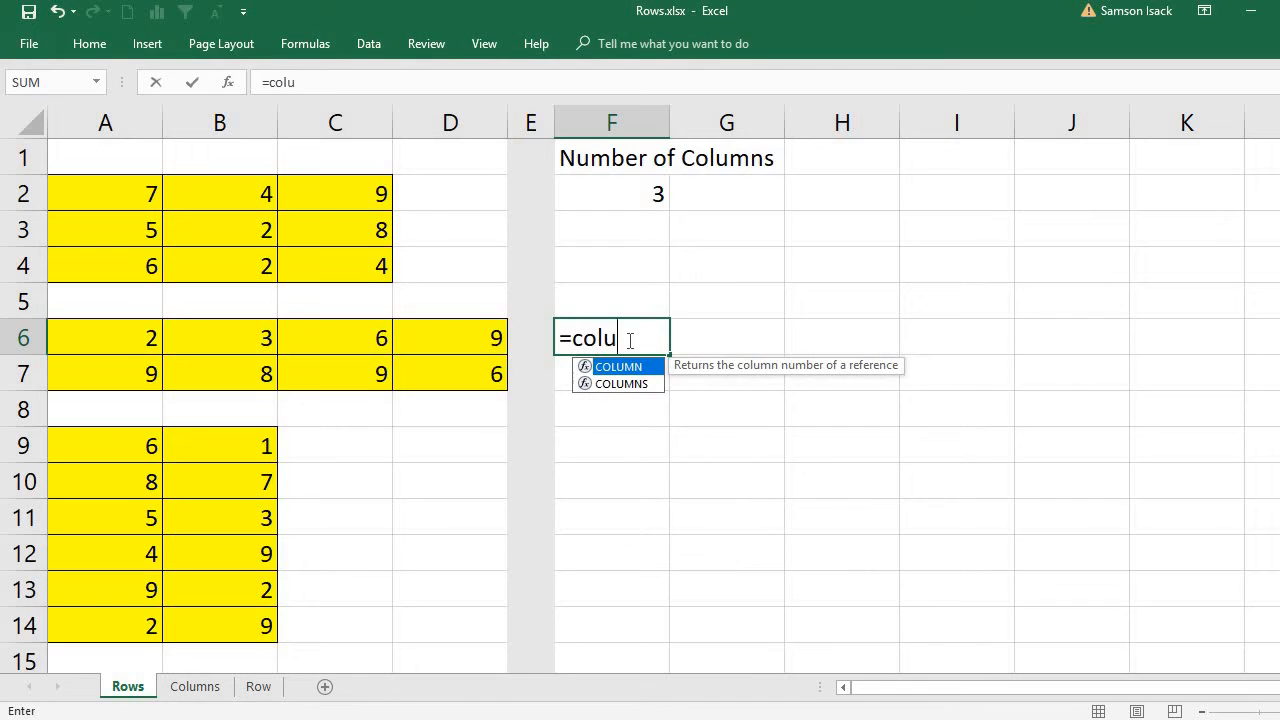
text(mns)
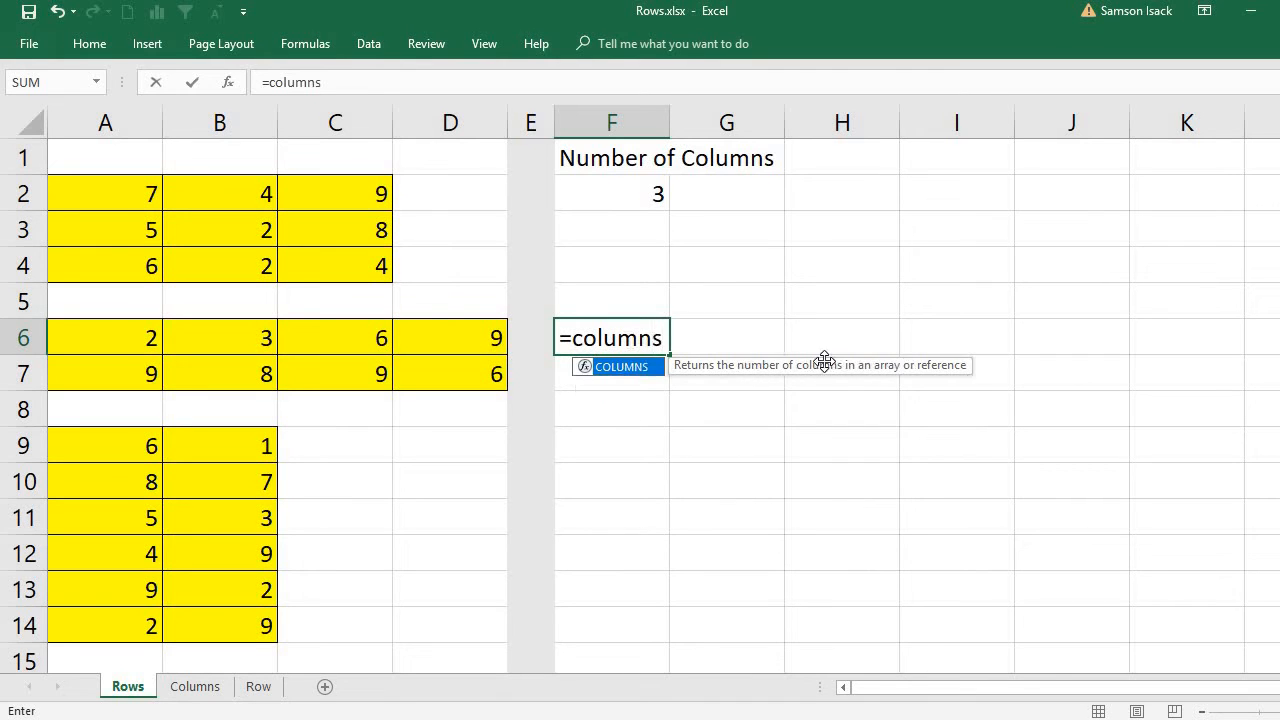
drag(665, 339, 654, 345)
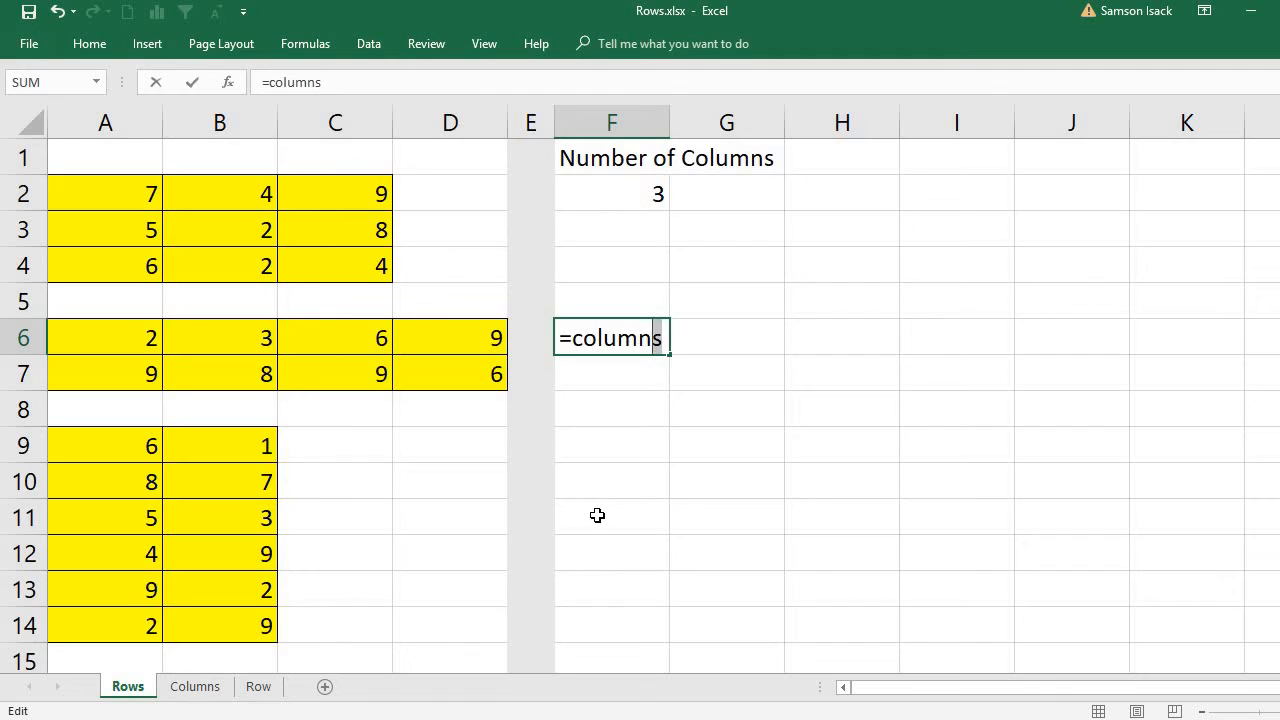
click(444, 87)
text(()
drag(129, 331, 430, 366)
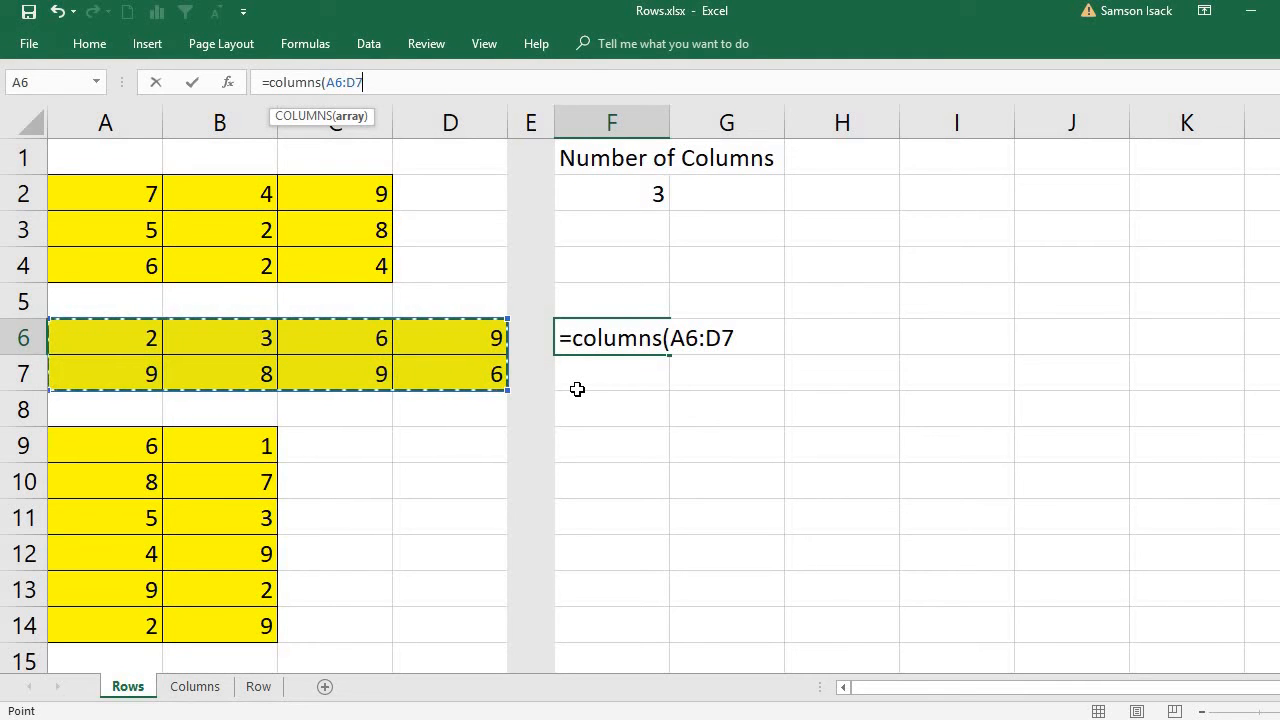
text())
key(Return)
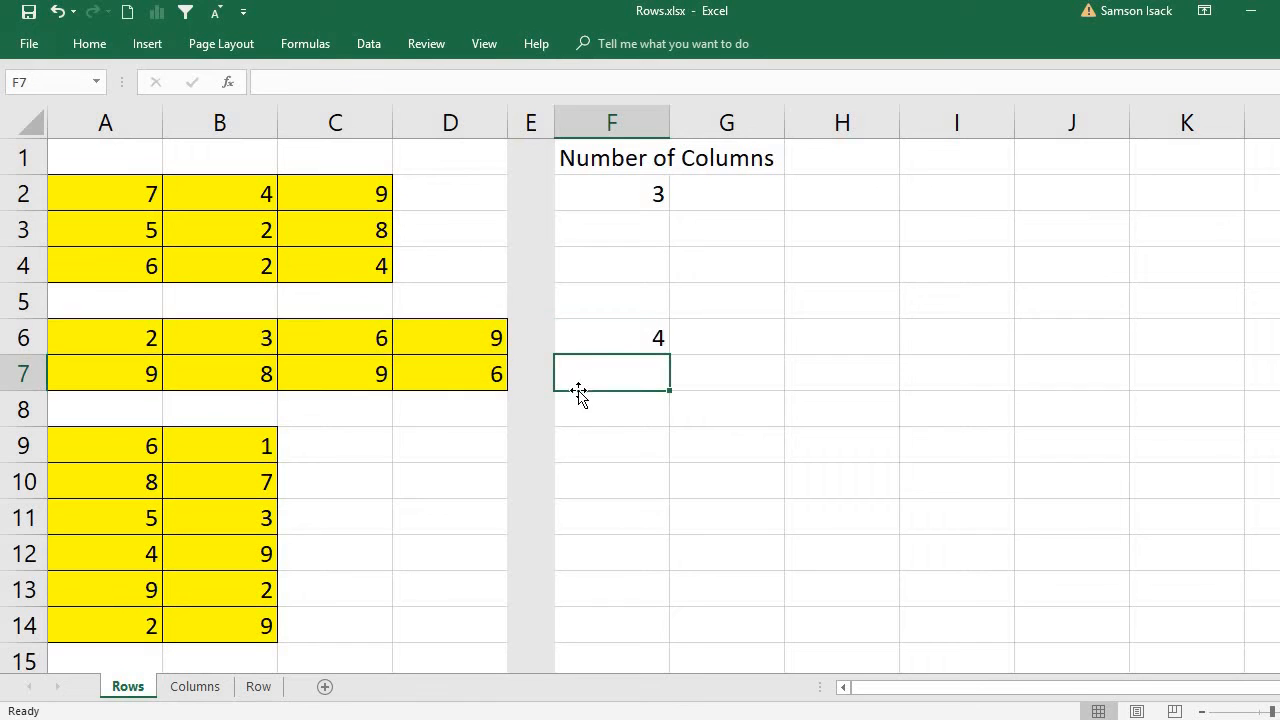
- Select each column of the A6:D7 table in turn to verify the count in F6
click(600, 345)
drag(134, 342, 137, 373)
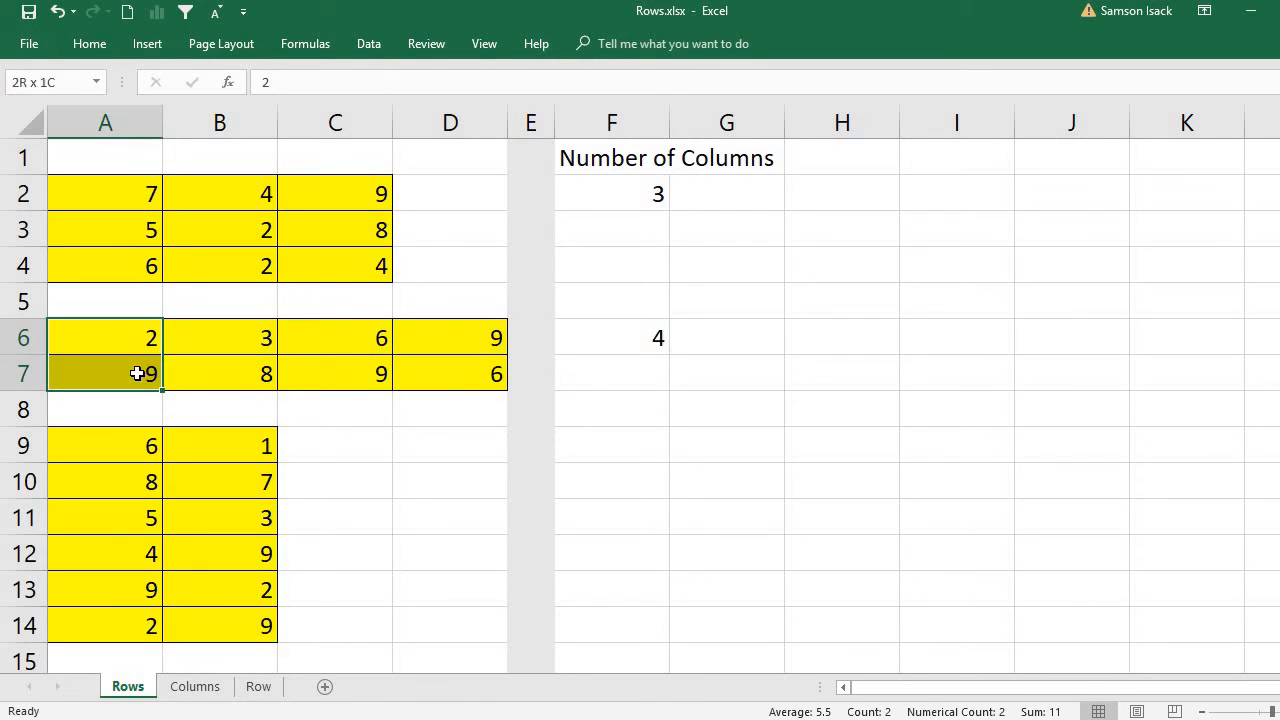
drag(211, 336, 215, 372)
drag(363, 350, 365, 373)
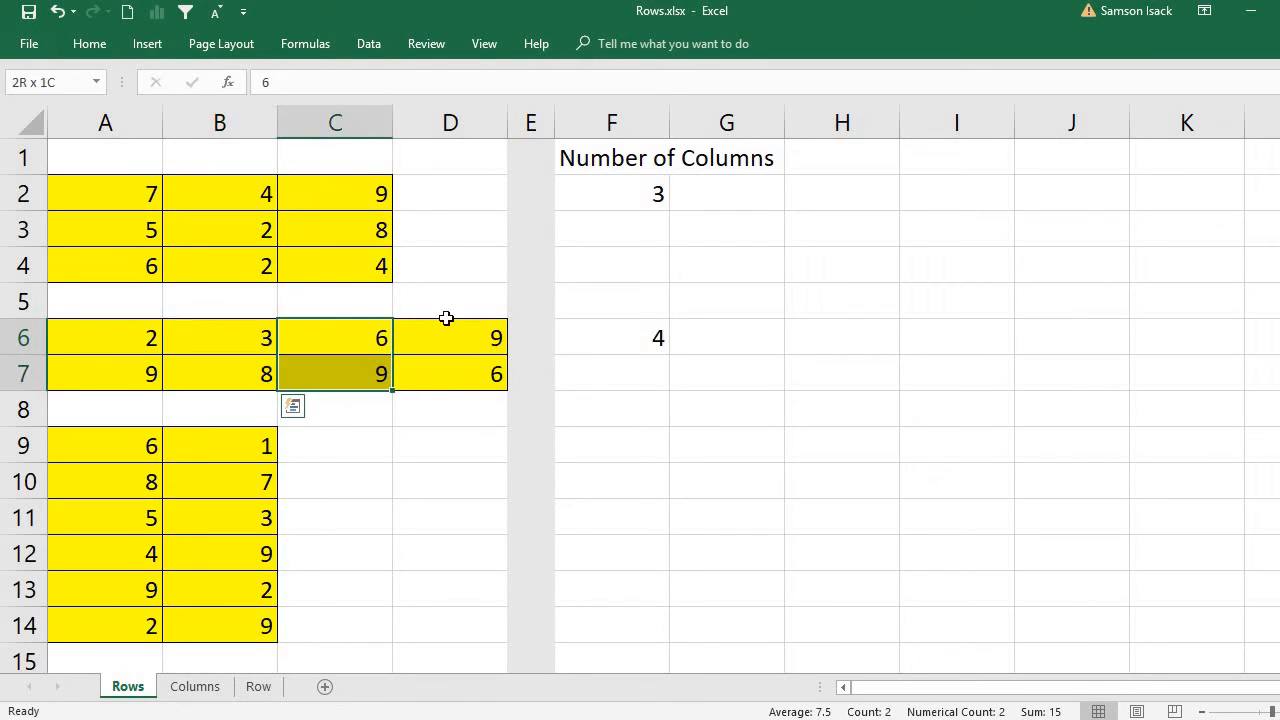
drag(446, 334, 449, 366)
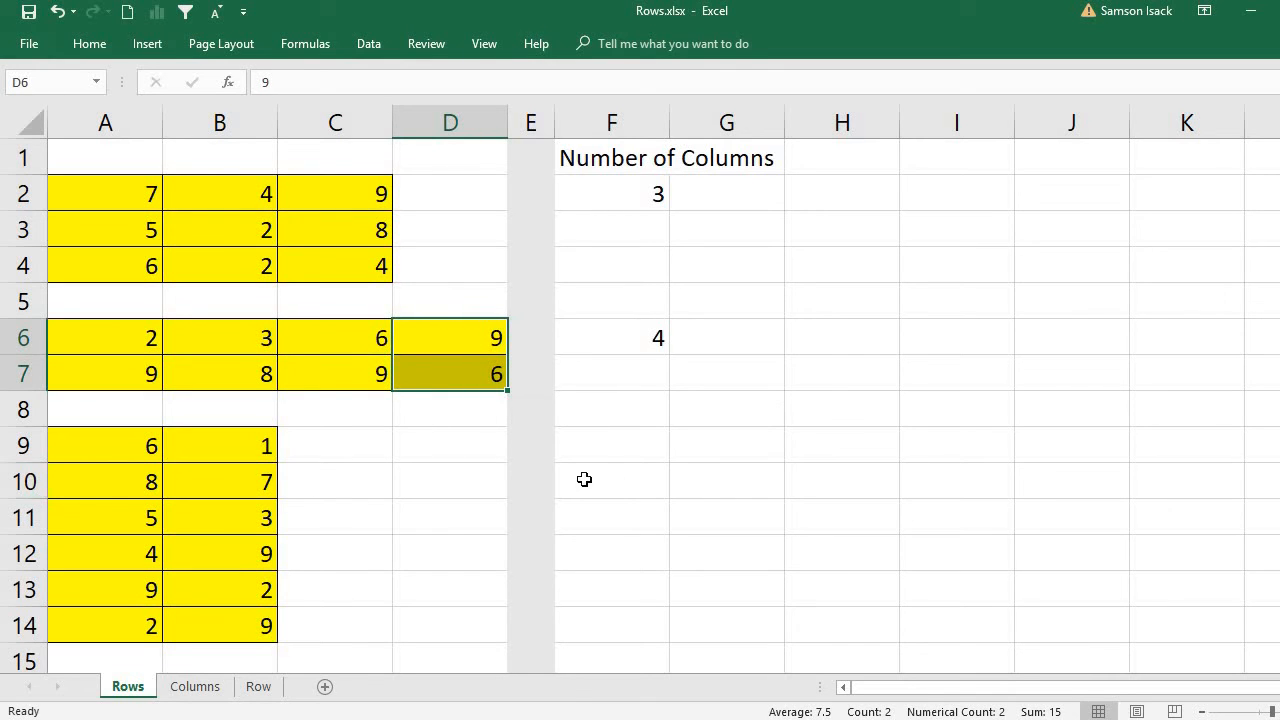
- Enter a COLUMNS formula for the range A9:B14 in cell F9 and check it by selecting each of the table's columns
click(594, 442)
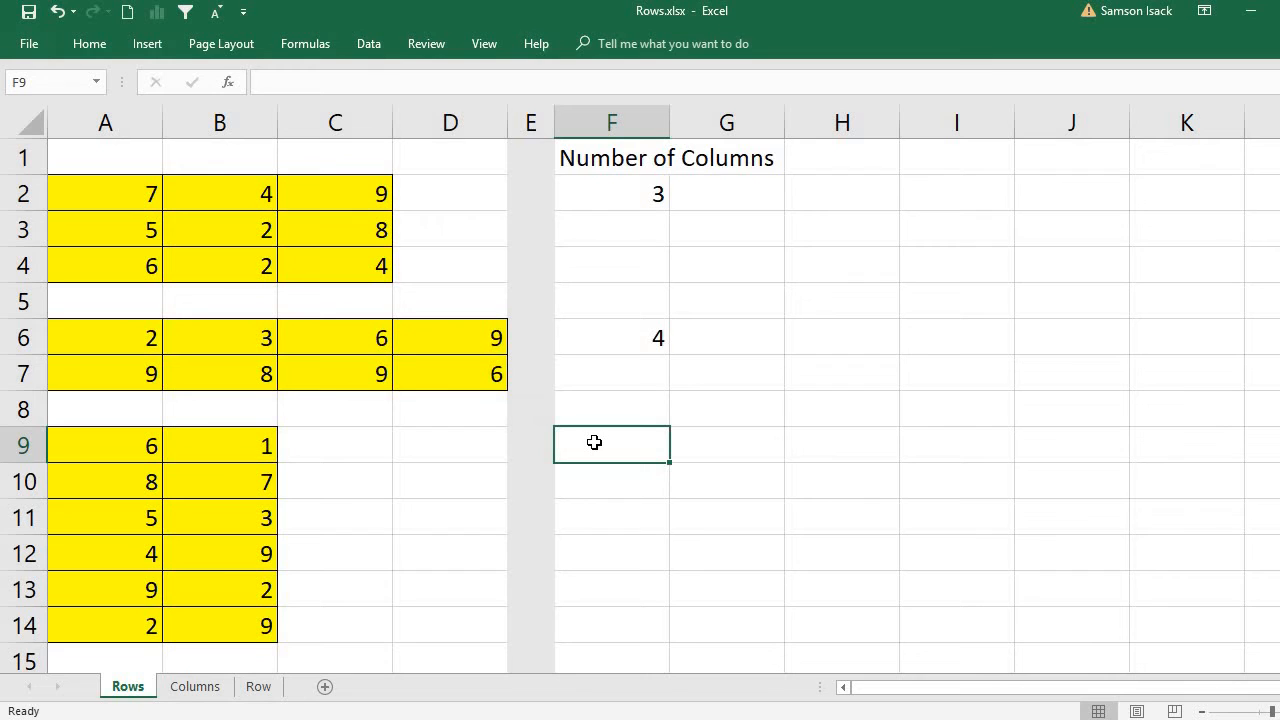
text(=)
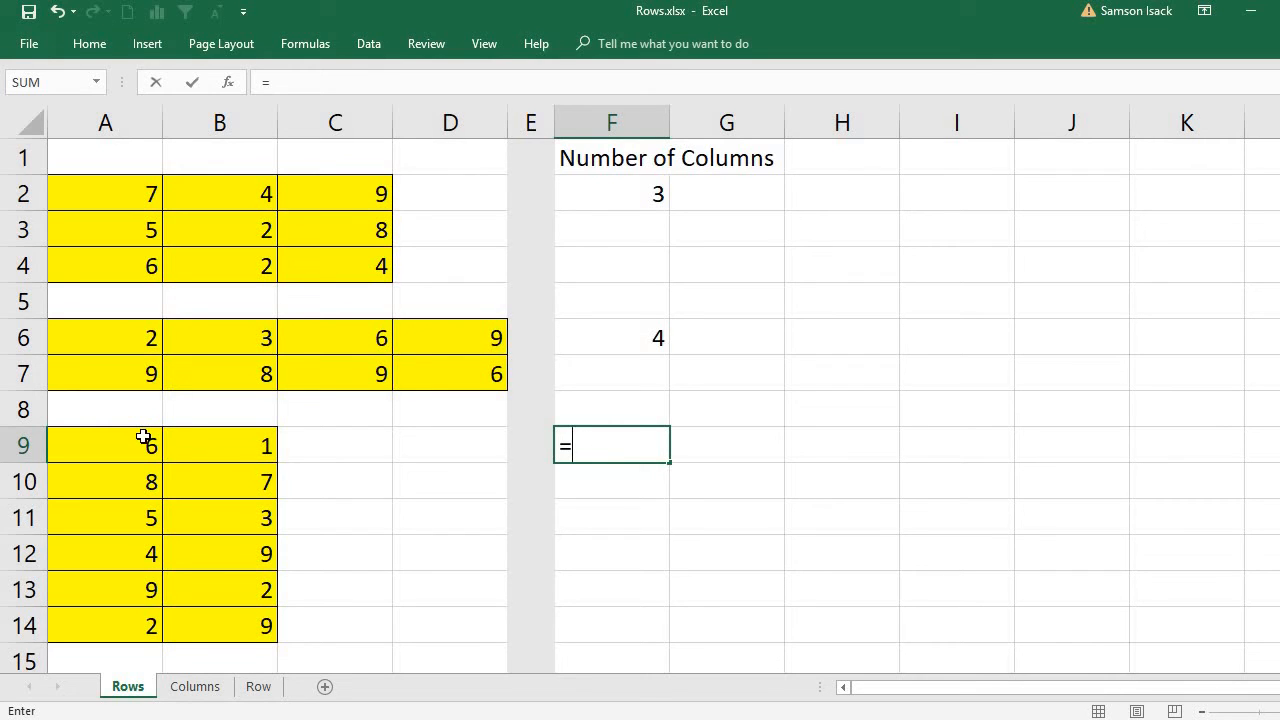
text(column)
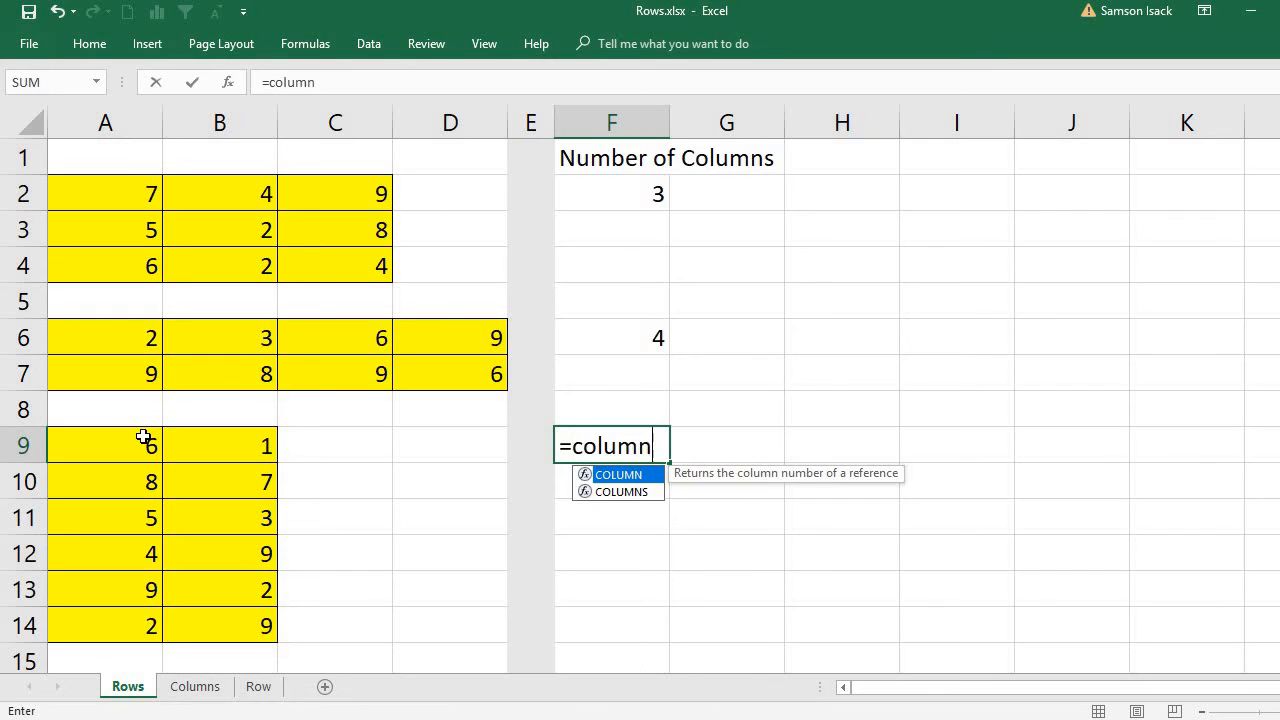
text(s()
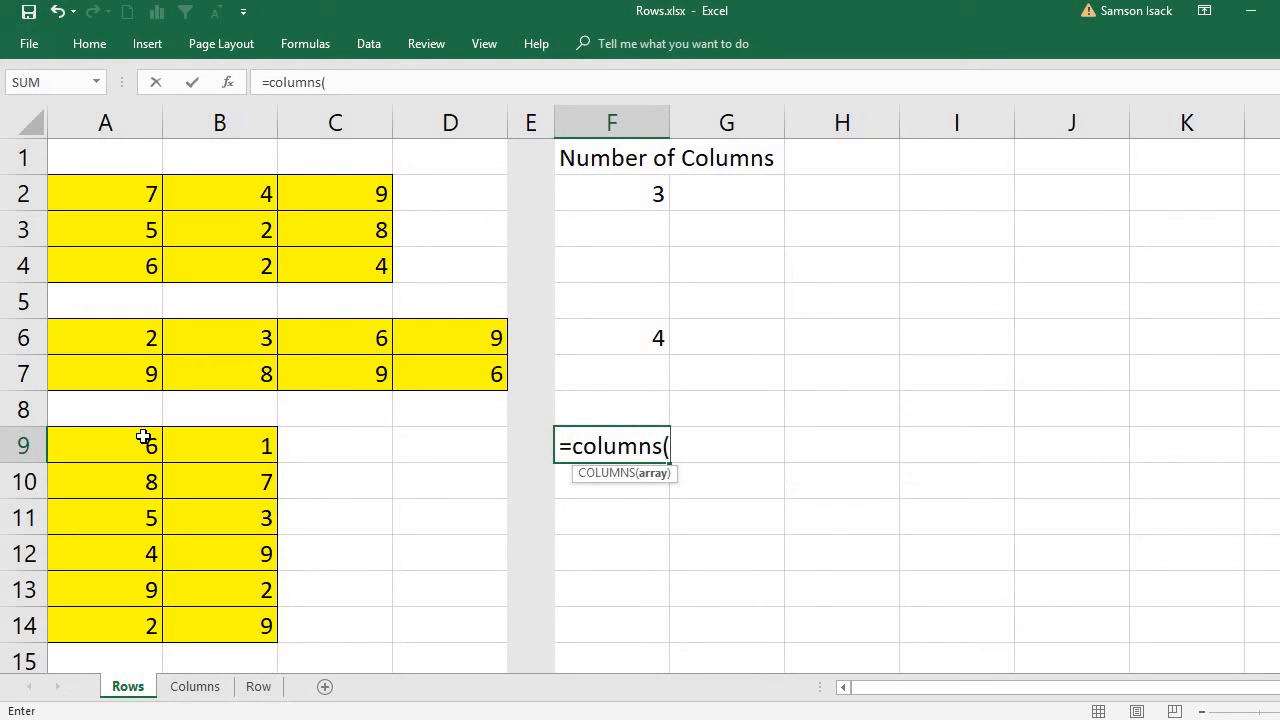
drag(86, 446, 232, 626)
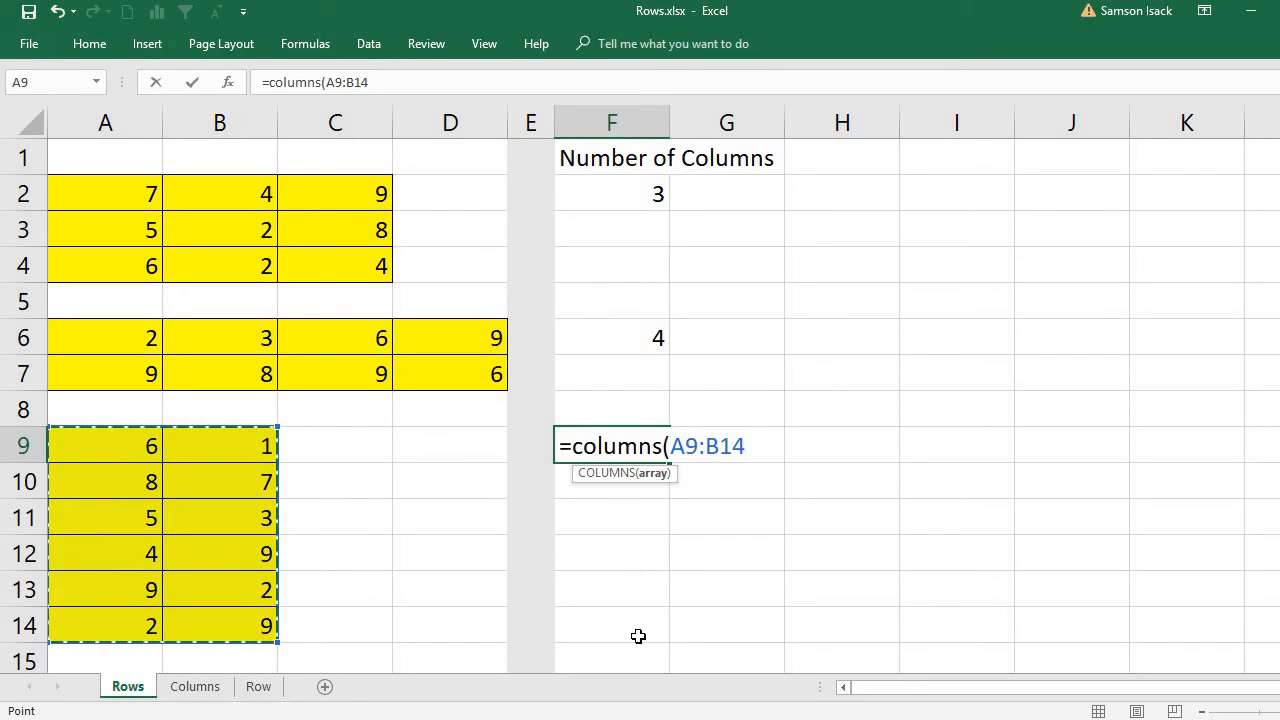
text())
key(Return)
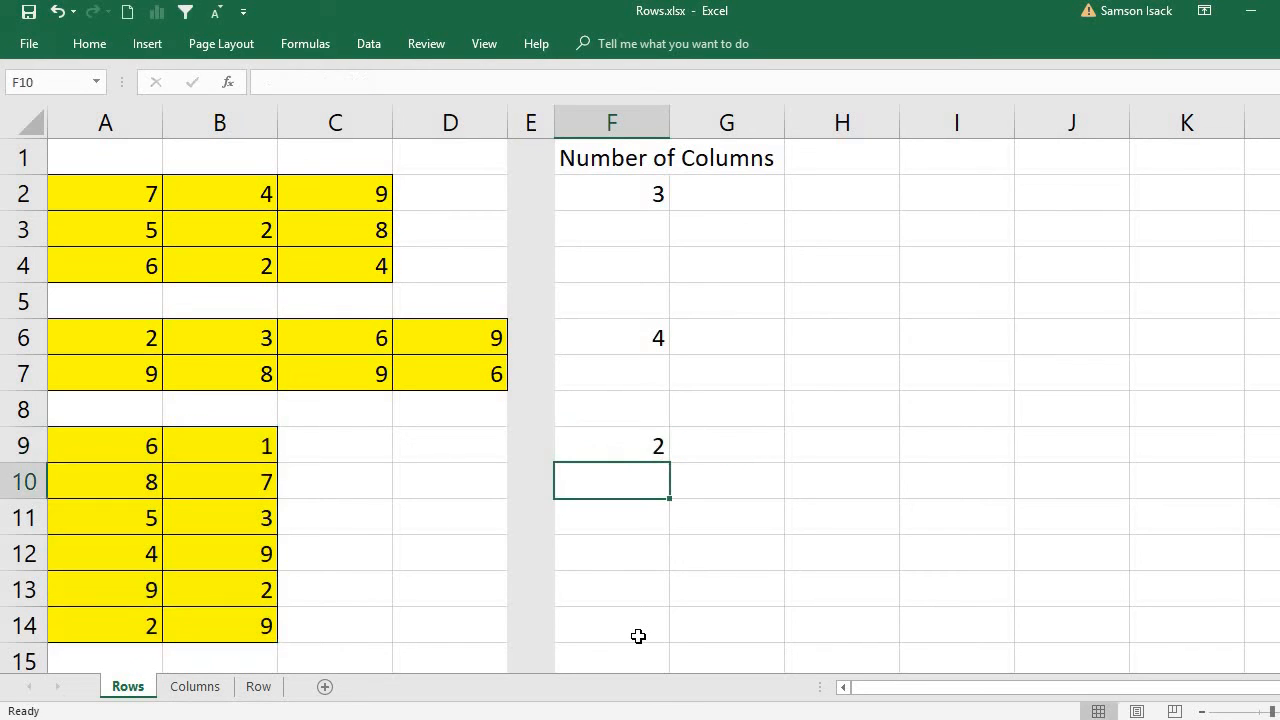
drag(129, 449, 133, 630)
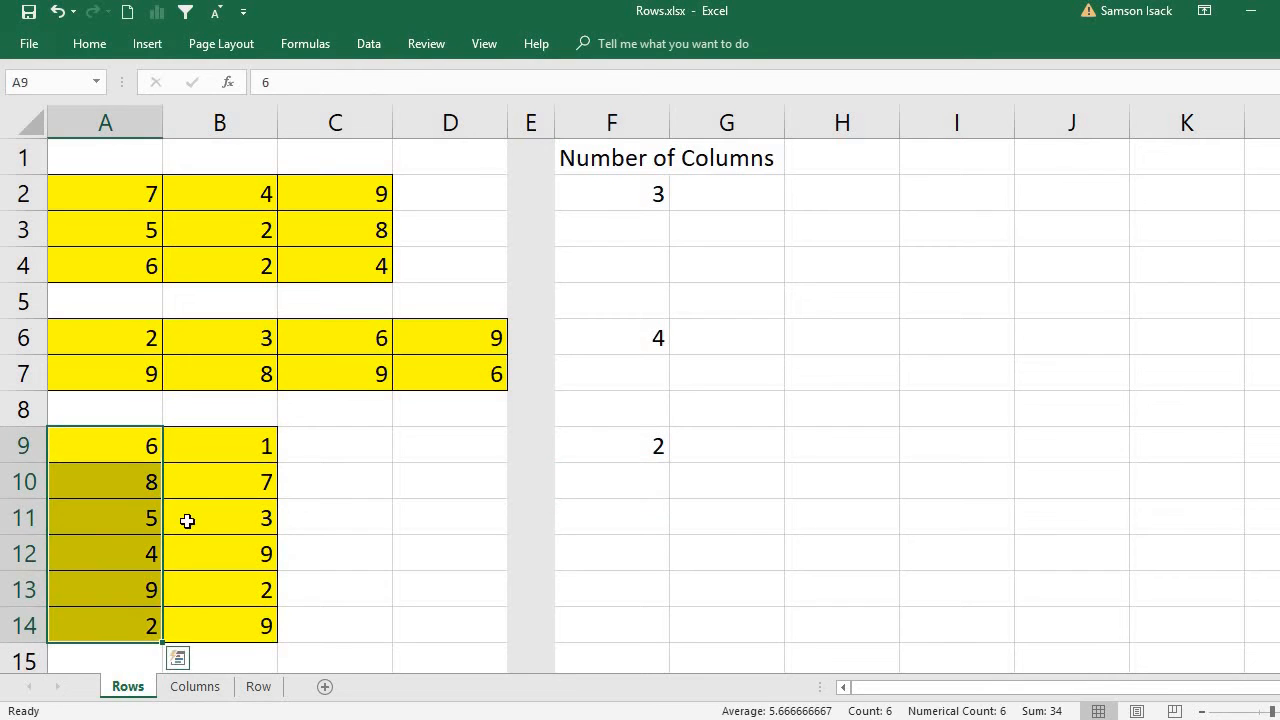
drag(234, 460, 255, 628)
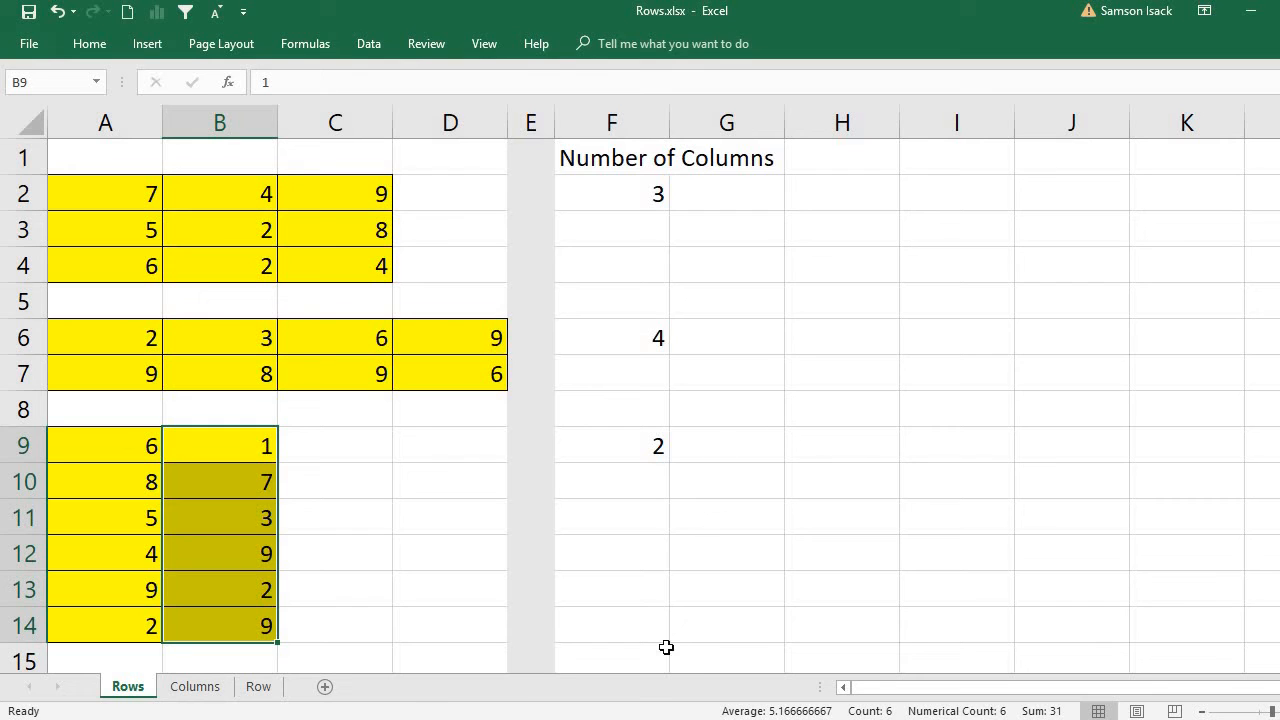
- Try to enter a COLUMNS formula in cell F11 with two ranges, A2:C4 and A6:C7, as arguments
click(631, 518)
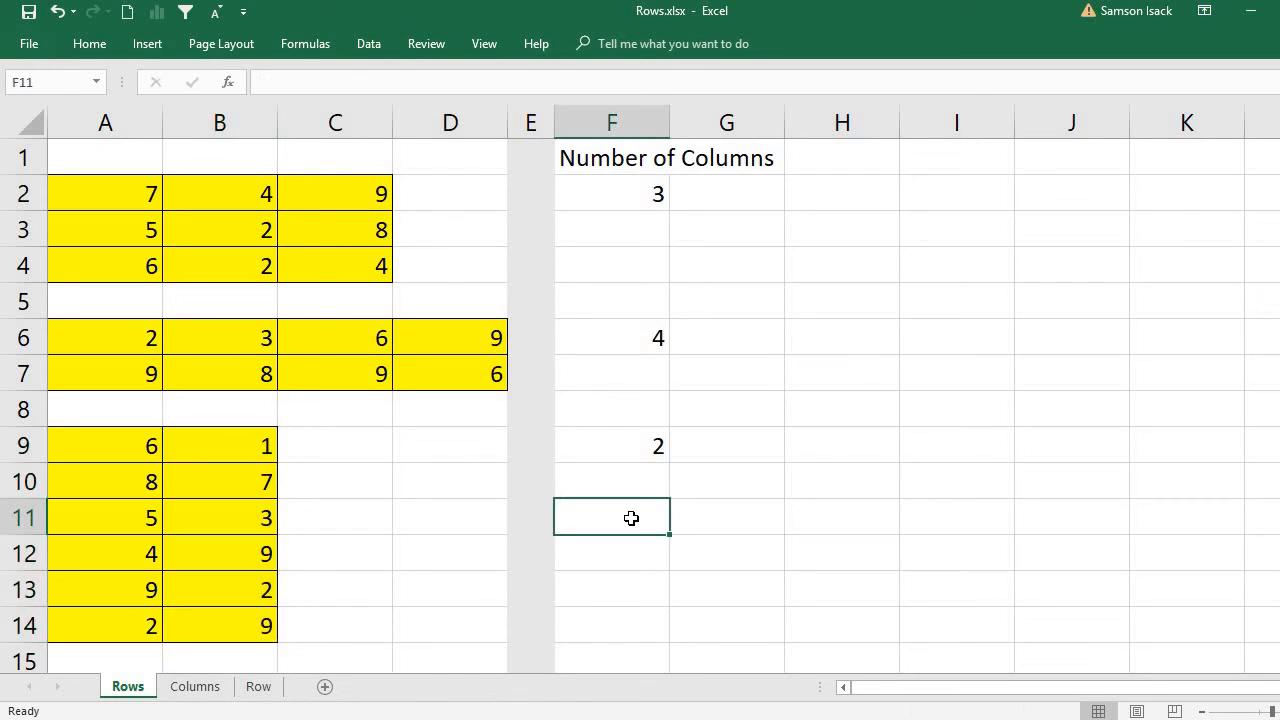
text(=c)
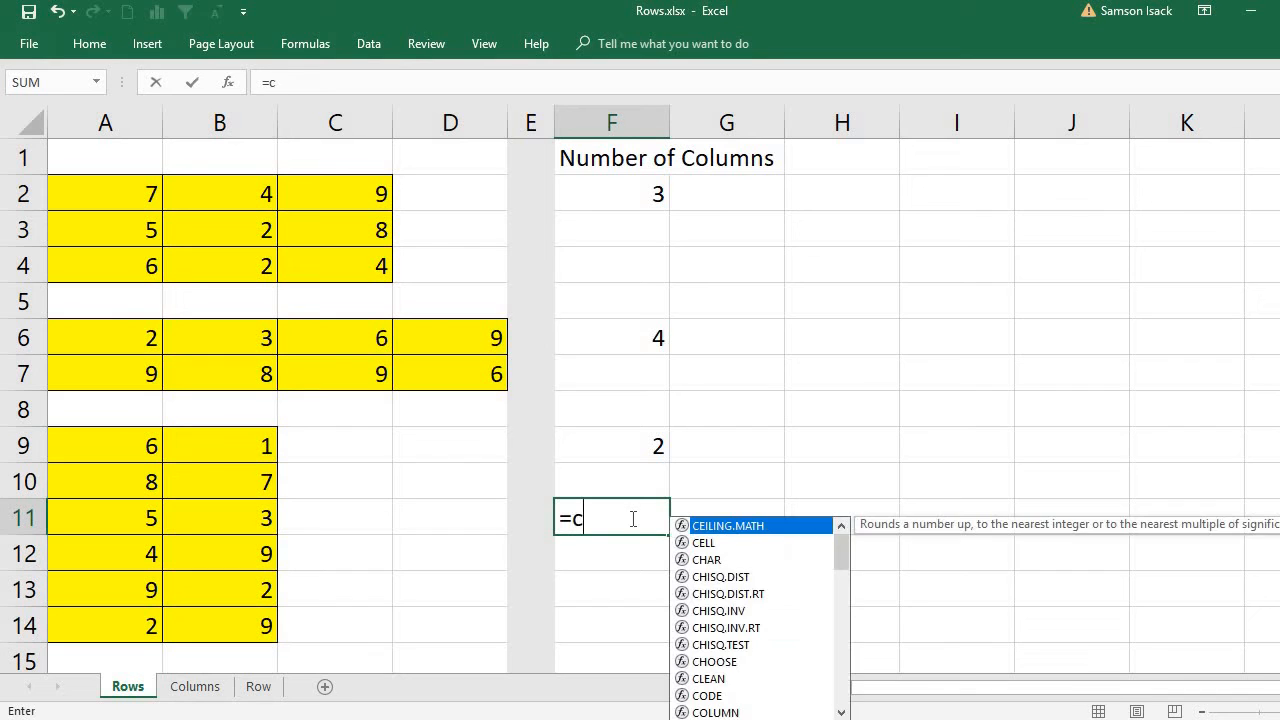
text(olumn)
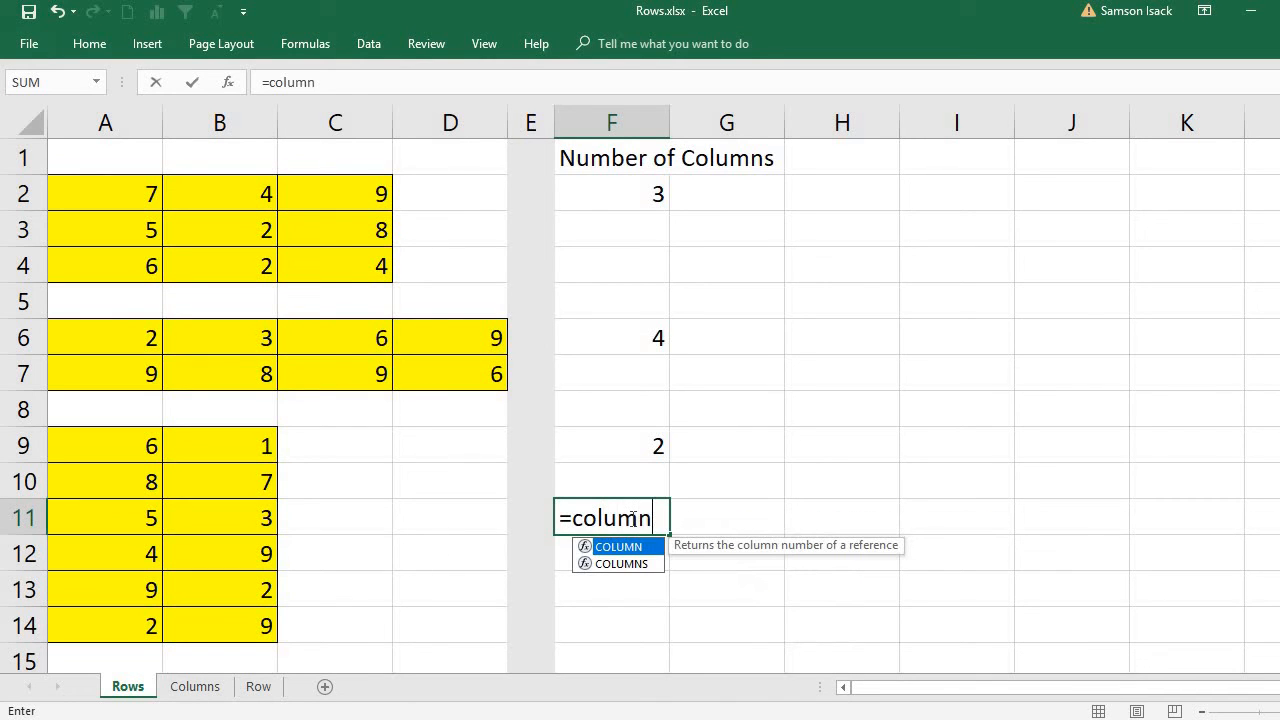
text(s)
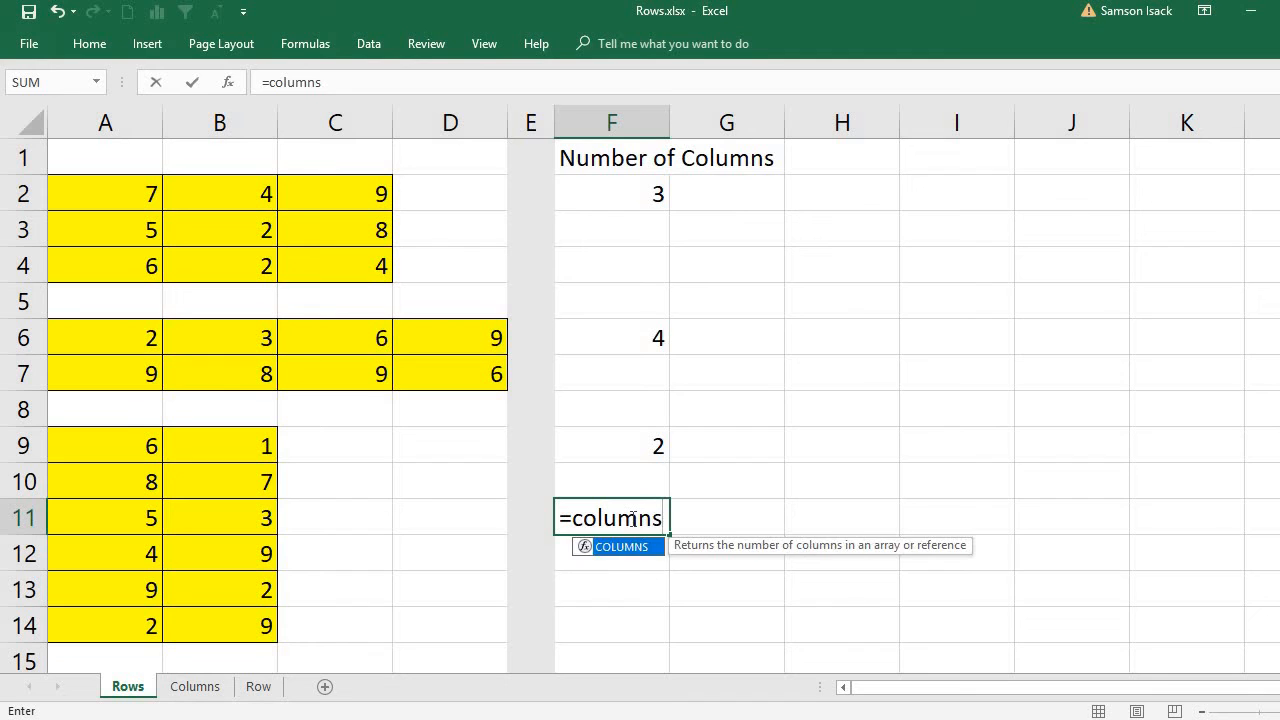
text(()
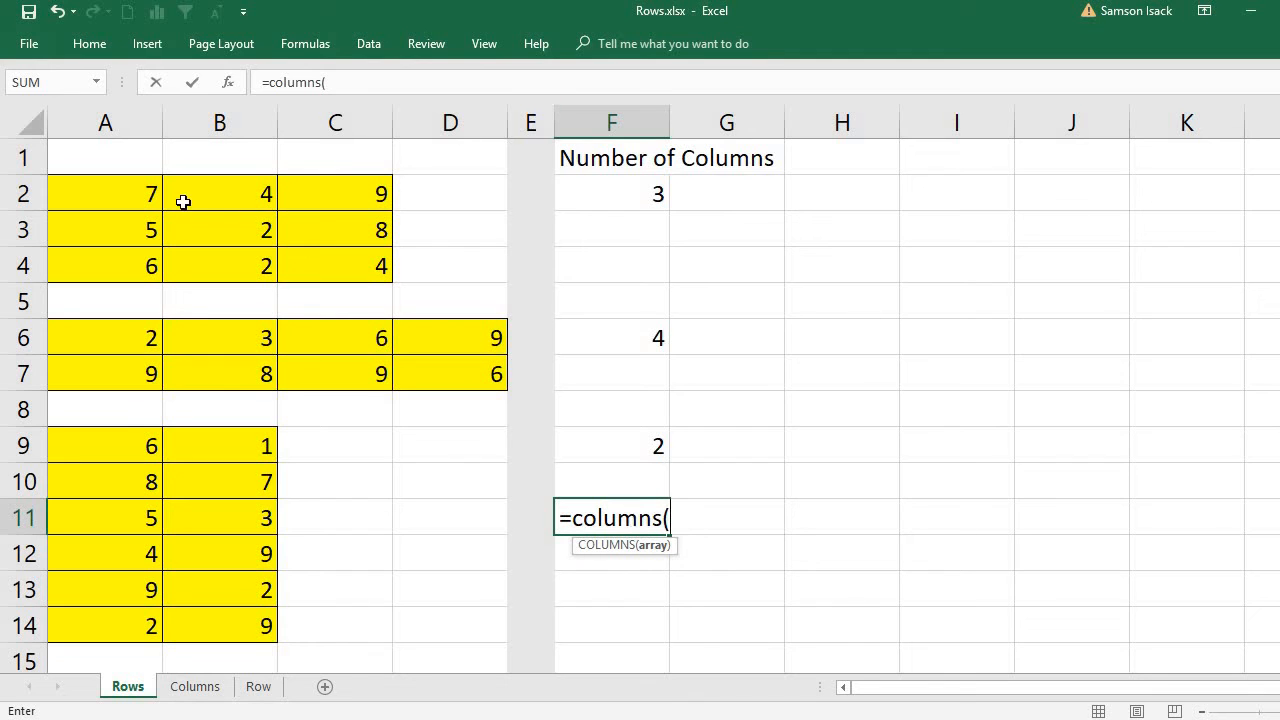
drag(155, 193, 352, 262)
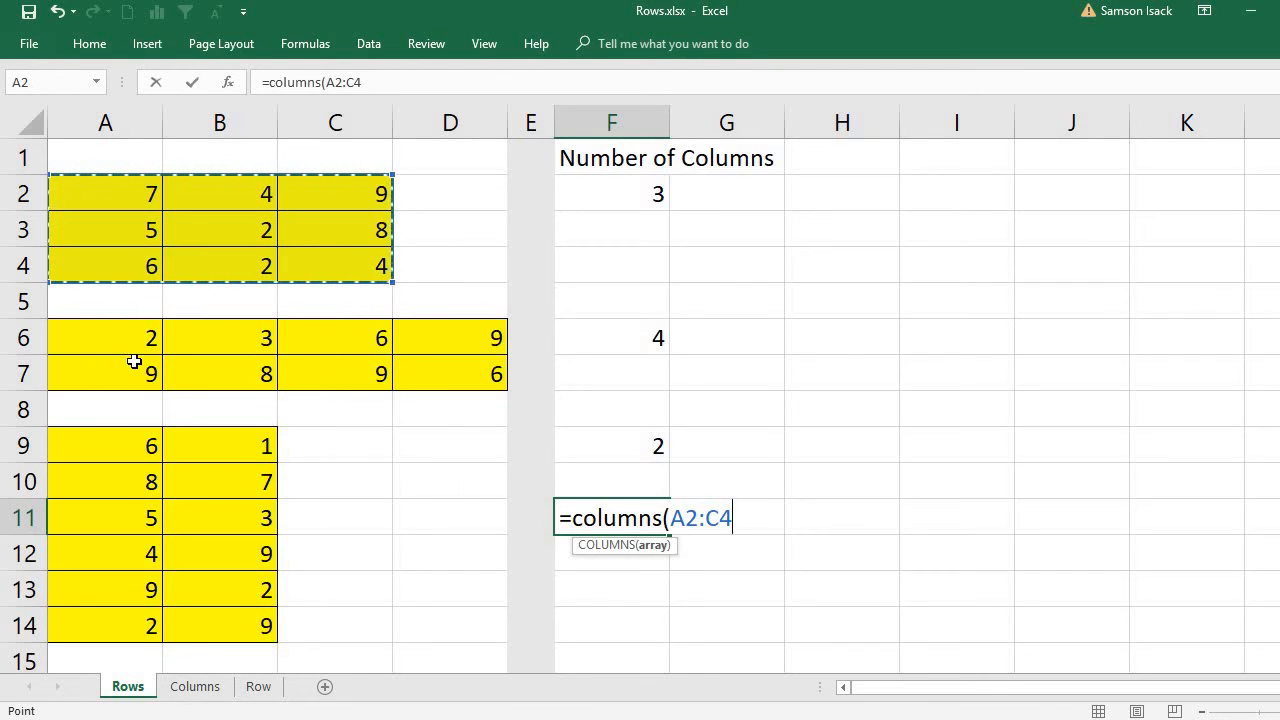
text(,)
drag(148, 338, 341, 368)
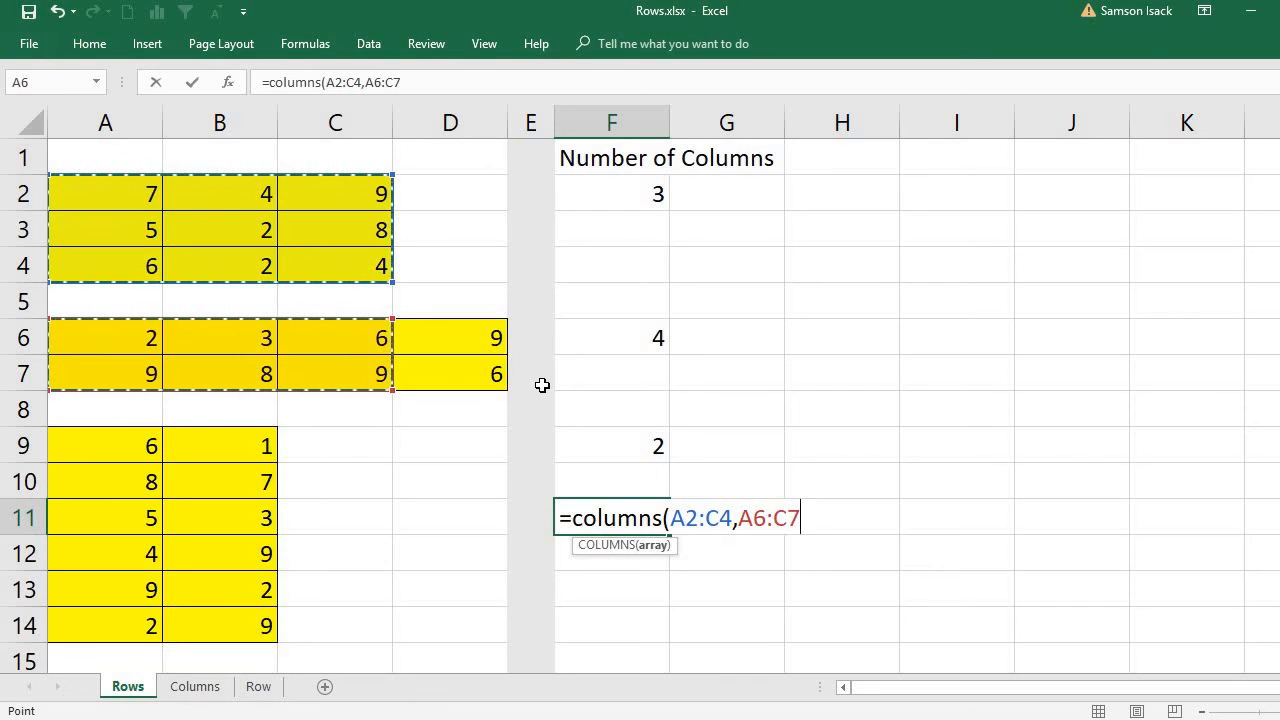
text())
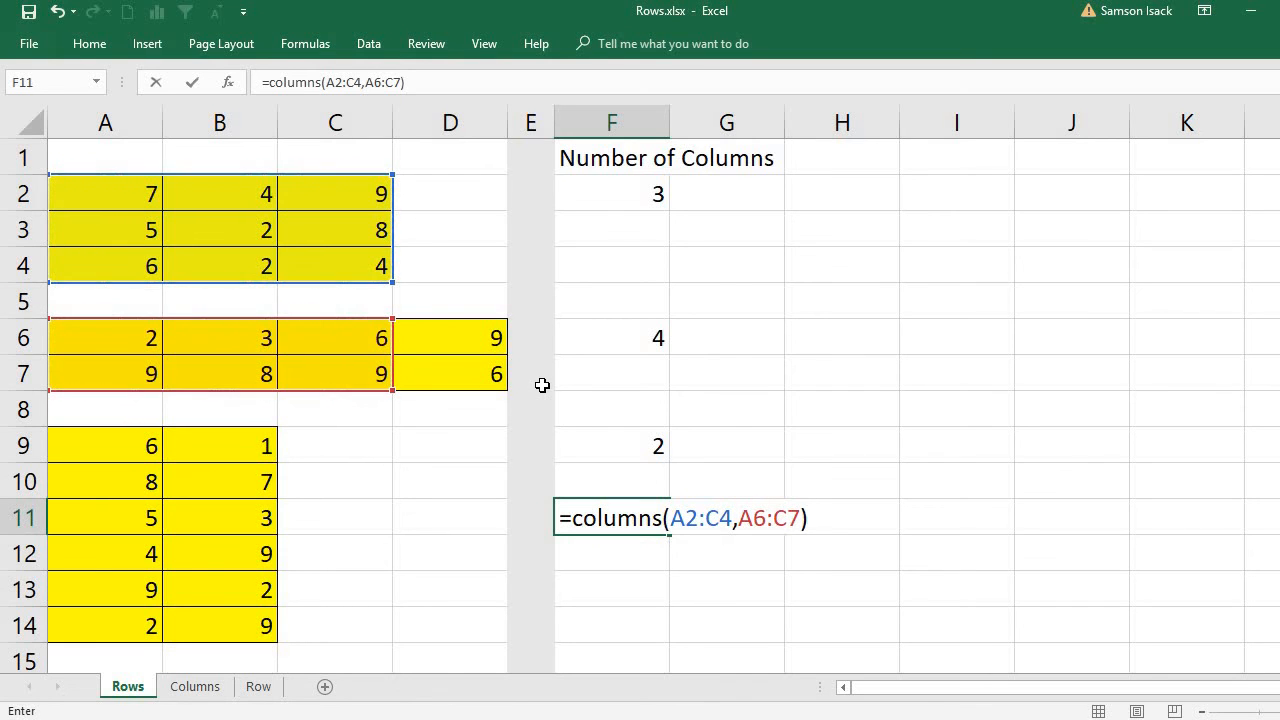
key(Return)
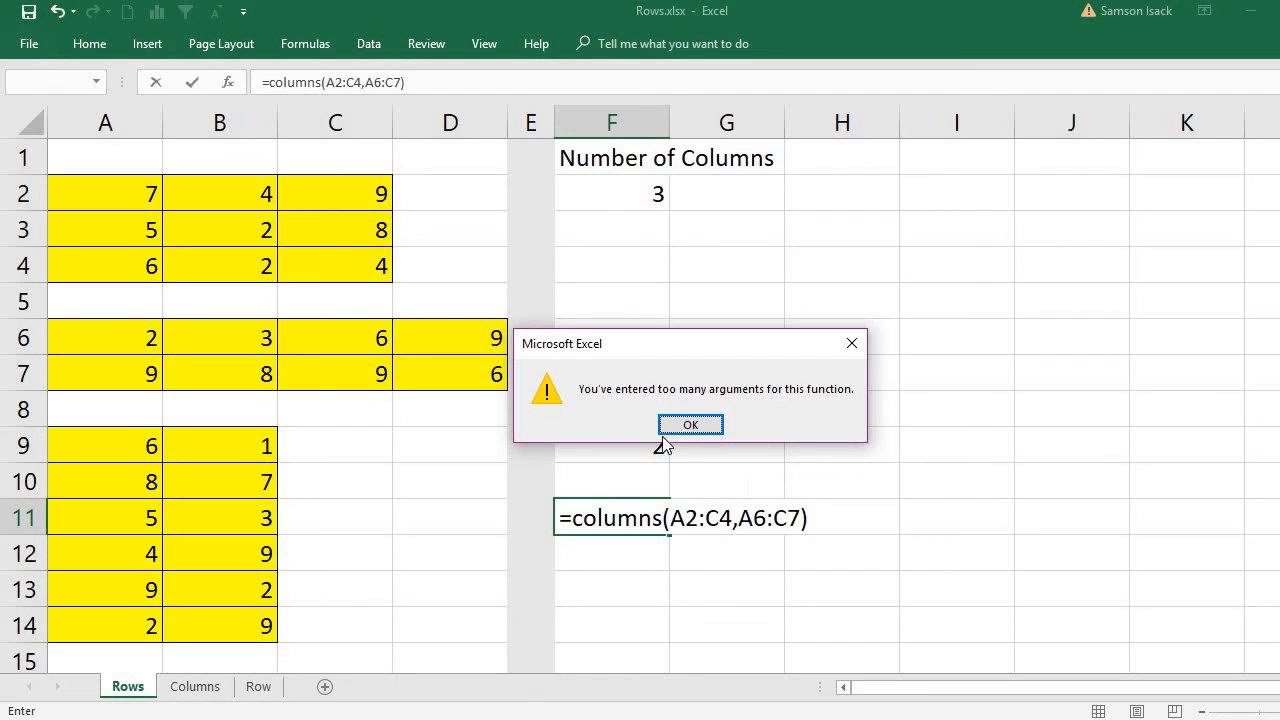
click(707, 433)
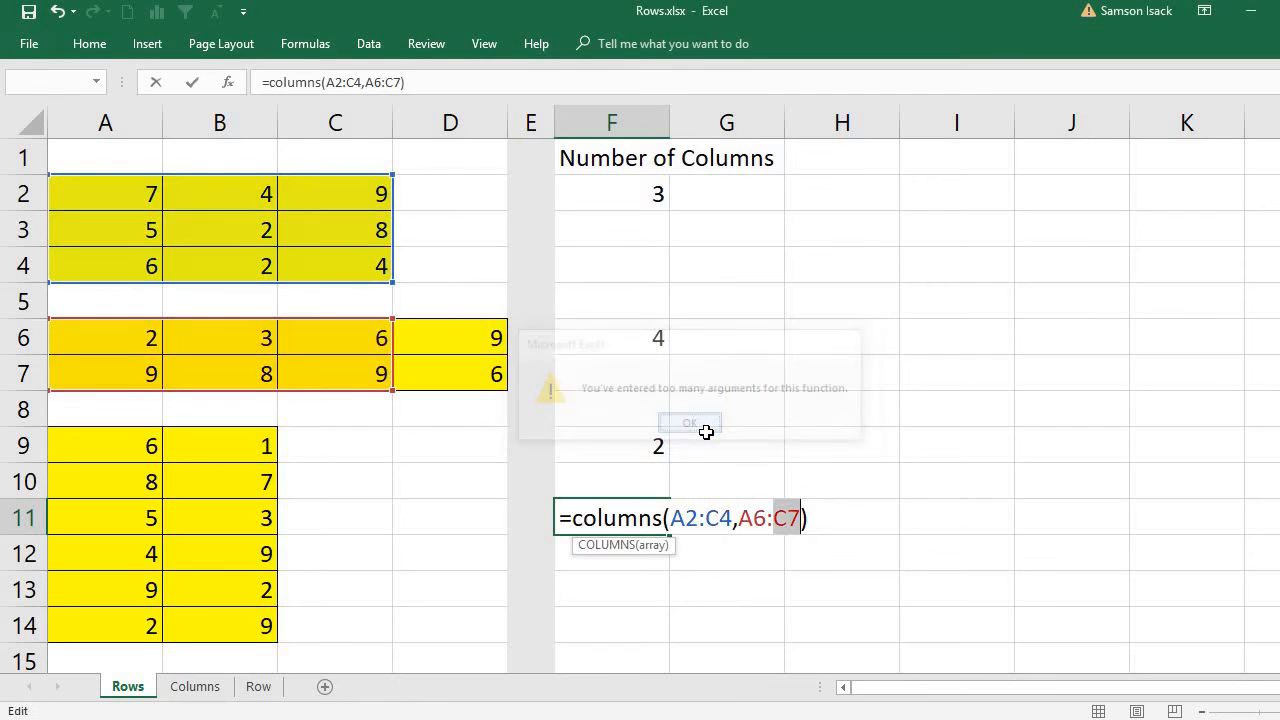
- Remove the second range from the F11 formula so it counts only the columns of A2:C4, and select the cell to review it
key(BackSpace)
key(BackSpace)
key(BackSpace)
key(BackSpace)
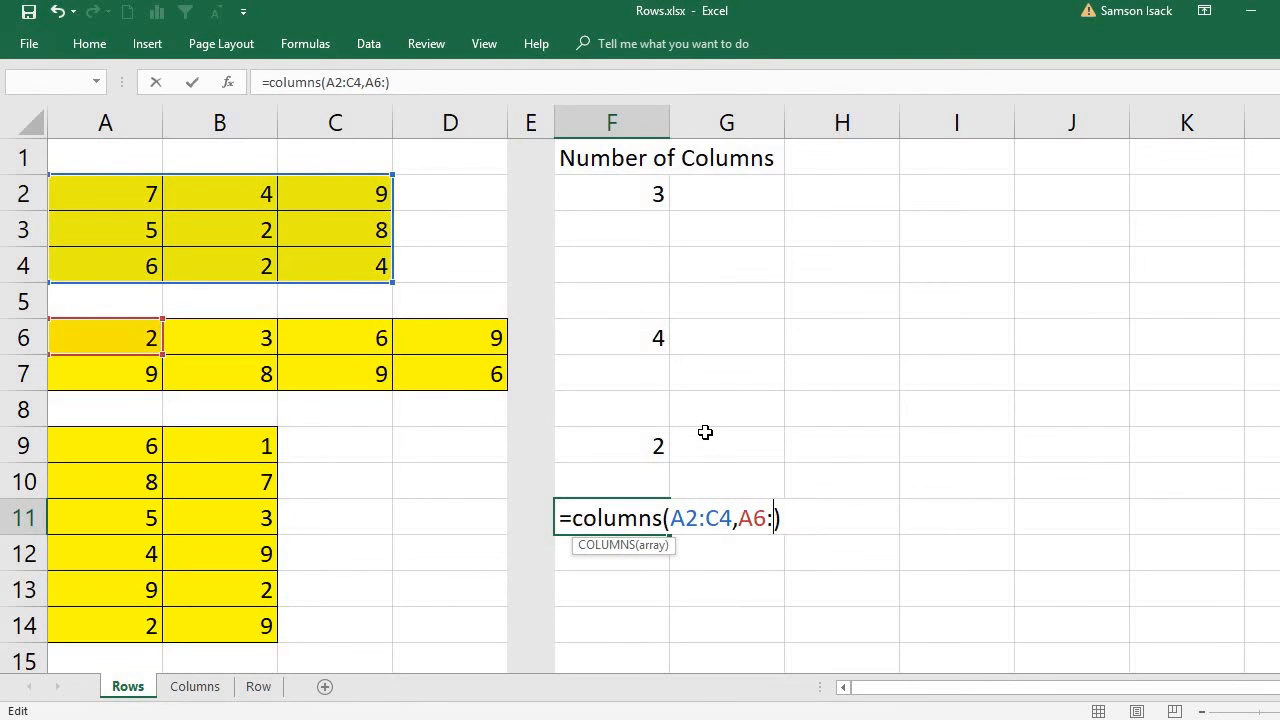
key(Delete)
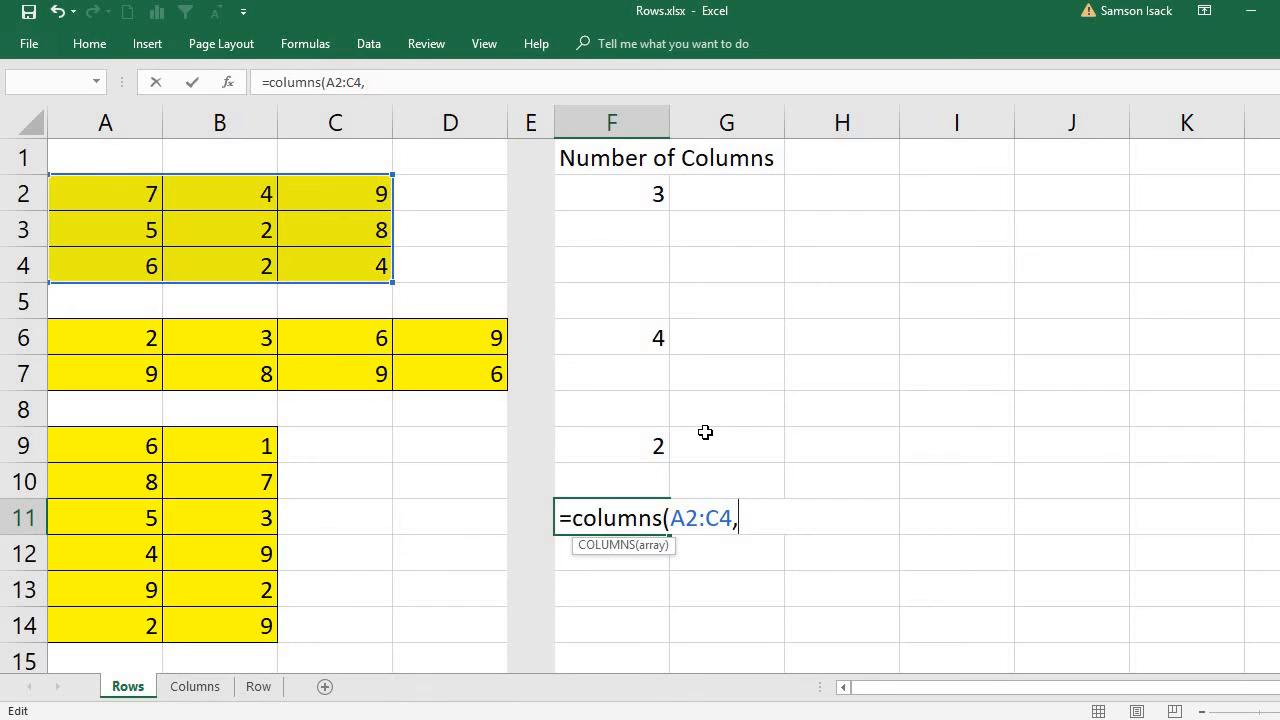
key(BackSpace)
text())
key(Return)
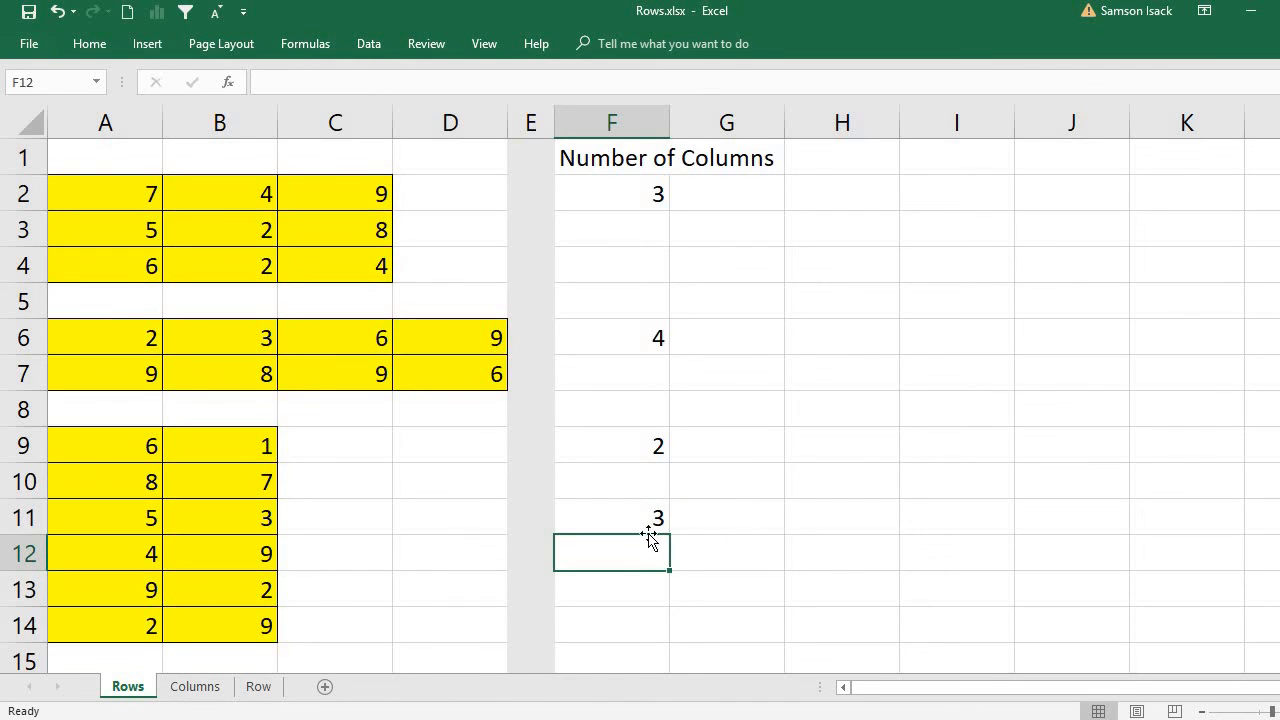
click(621, 519)
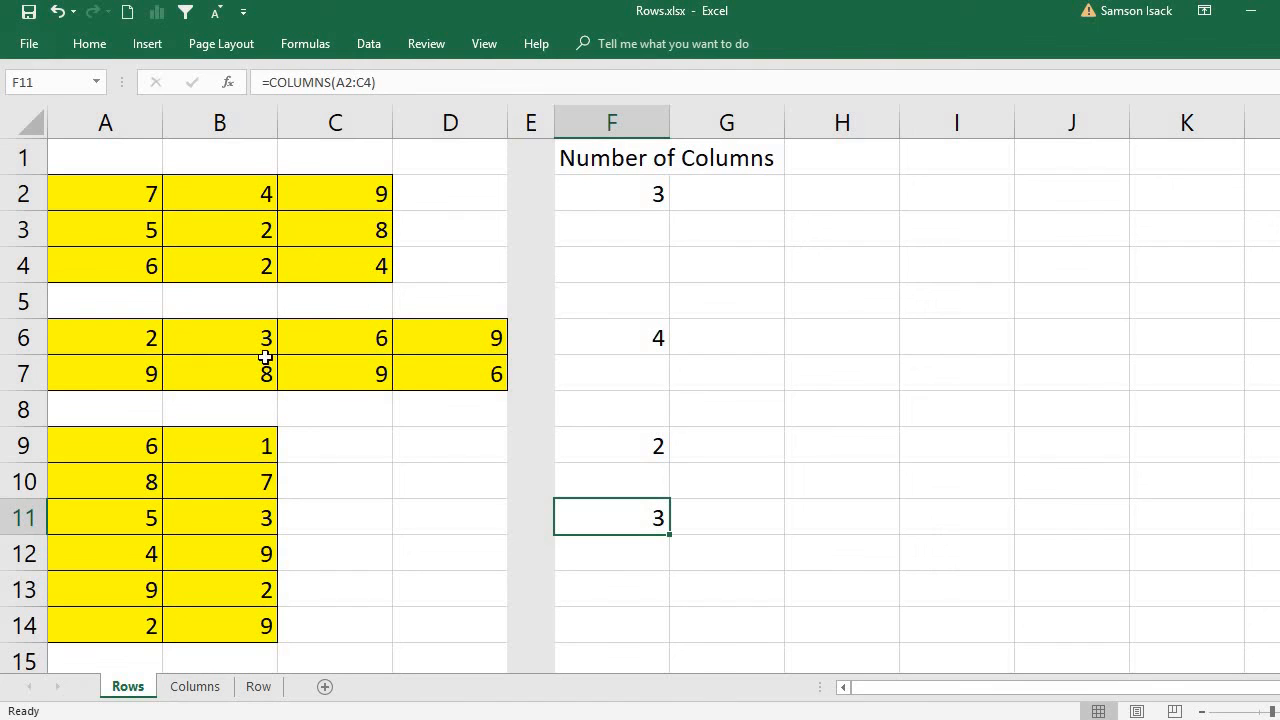
- Enter a COLUMNS formula in cell H6 that counts the columns of the entire row 5, and select the cell to review it
click(34, 304)
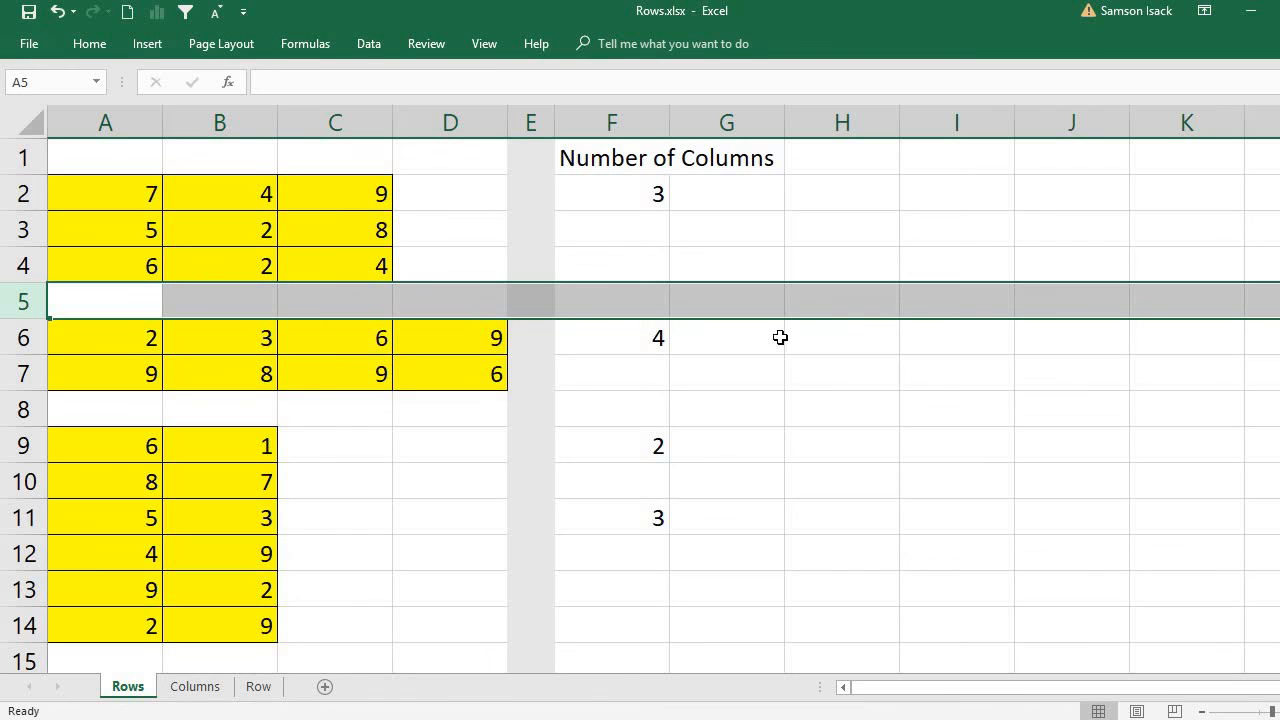
click(827, 335)
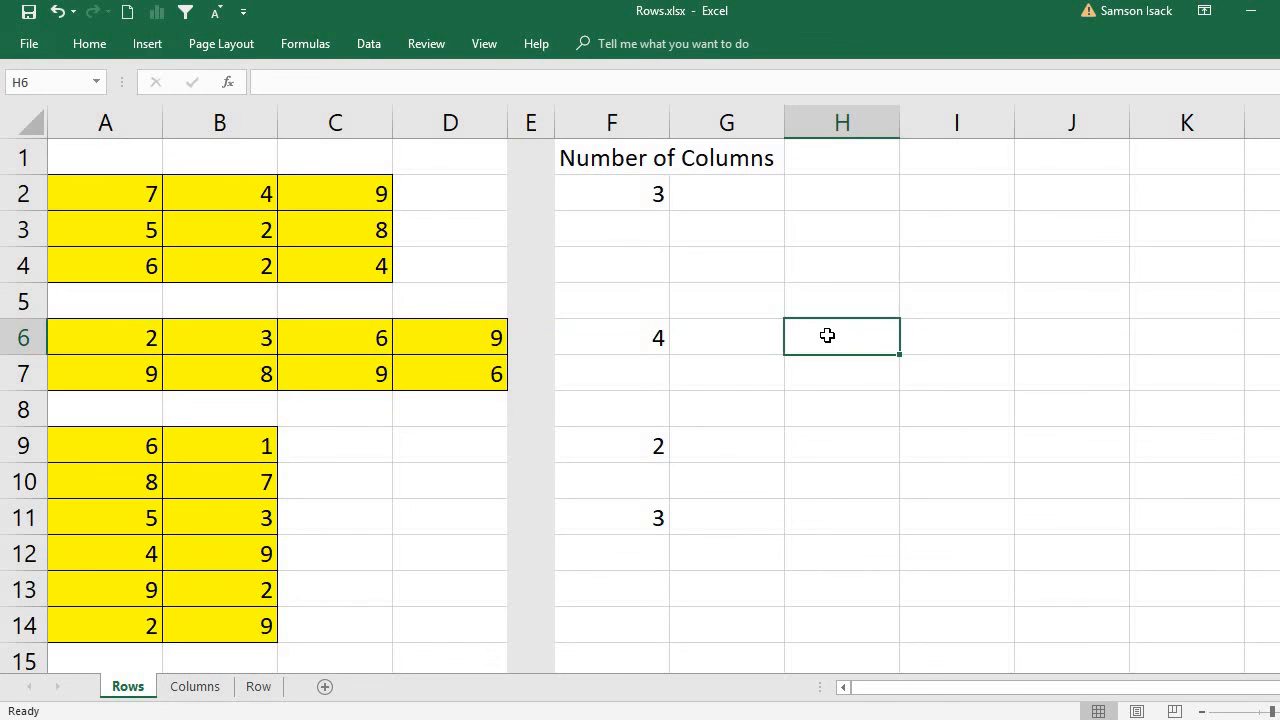
text(=r)
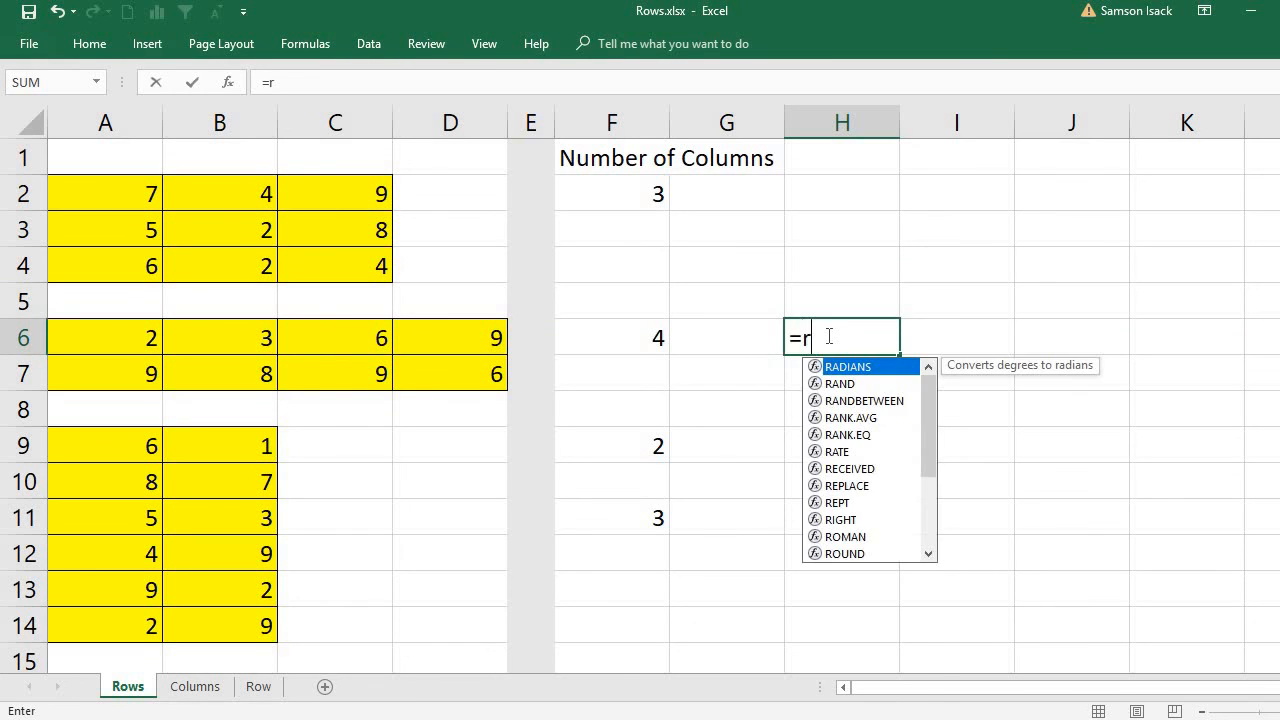
key(BackSpace)
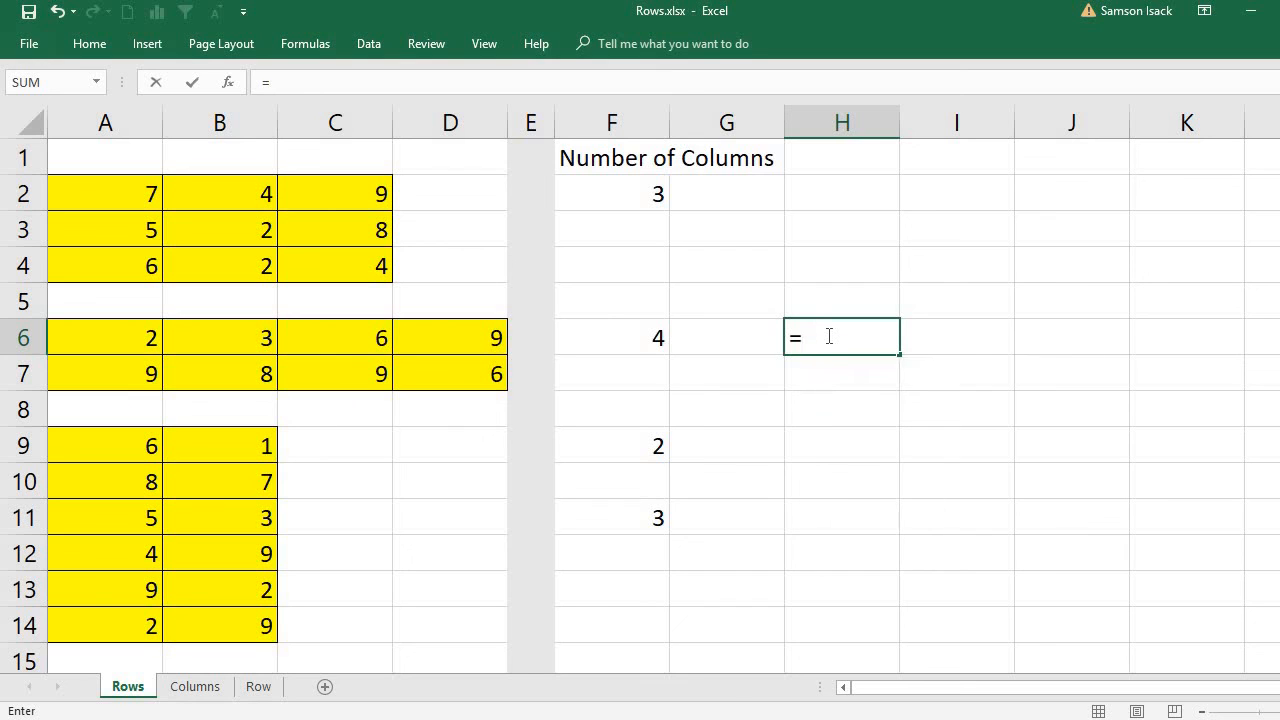
text(column)
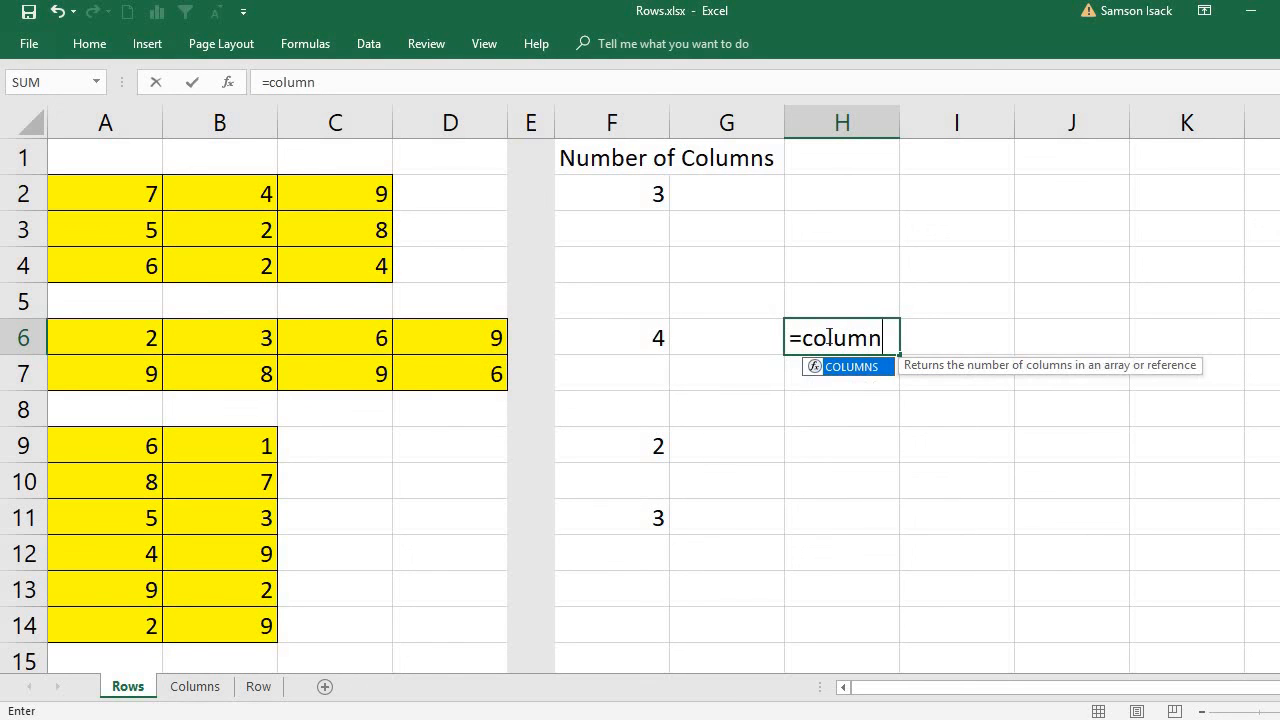
text(s()
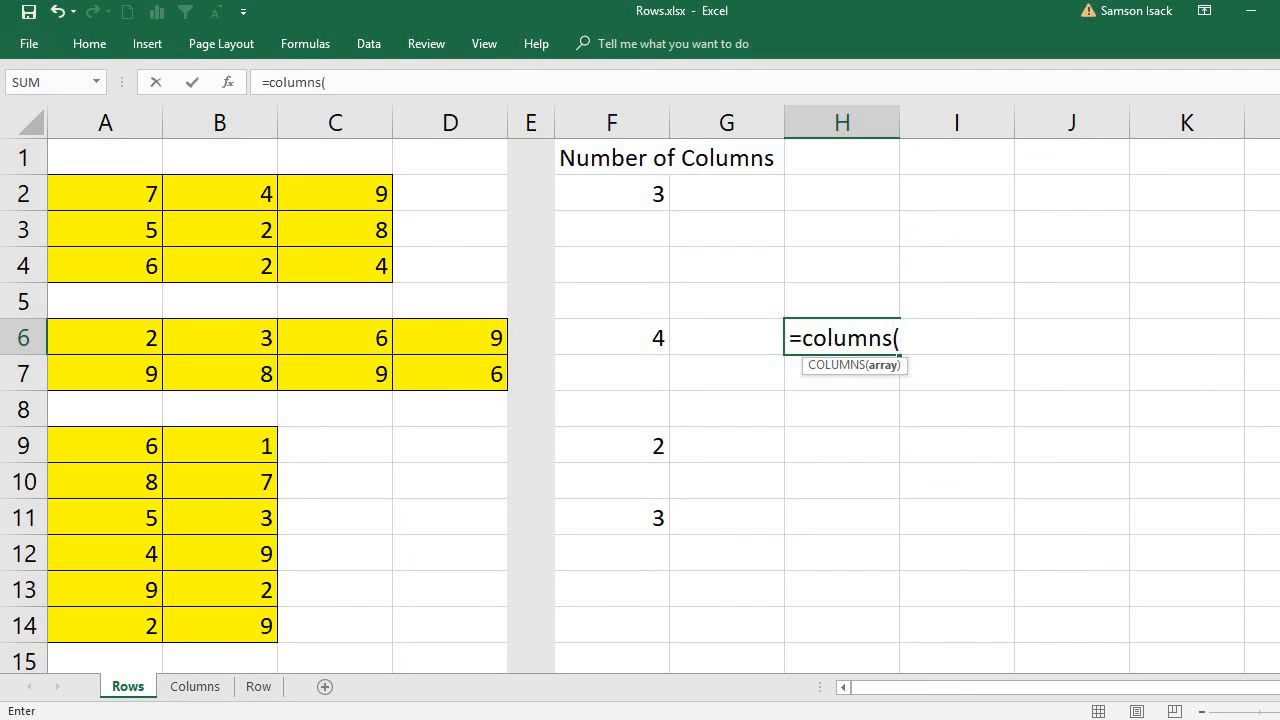
click(20, 301)
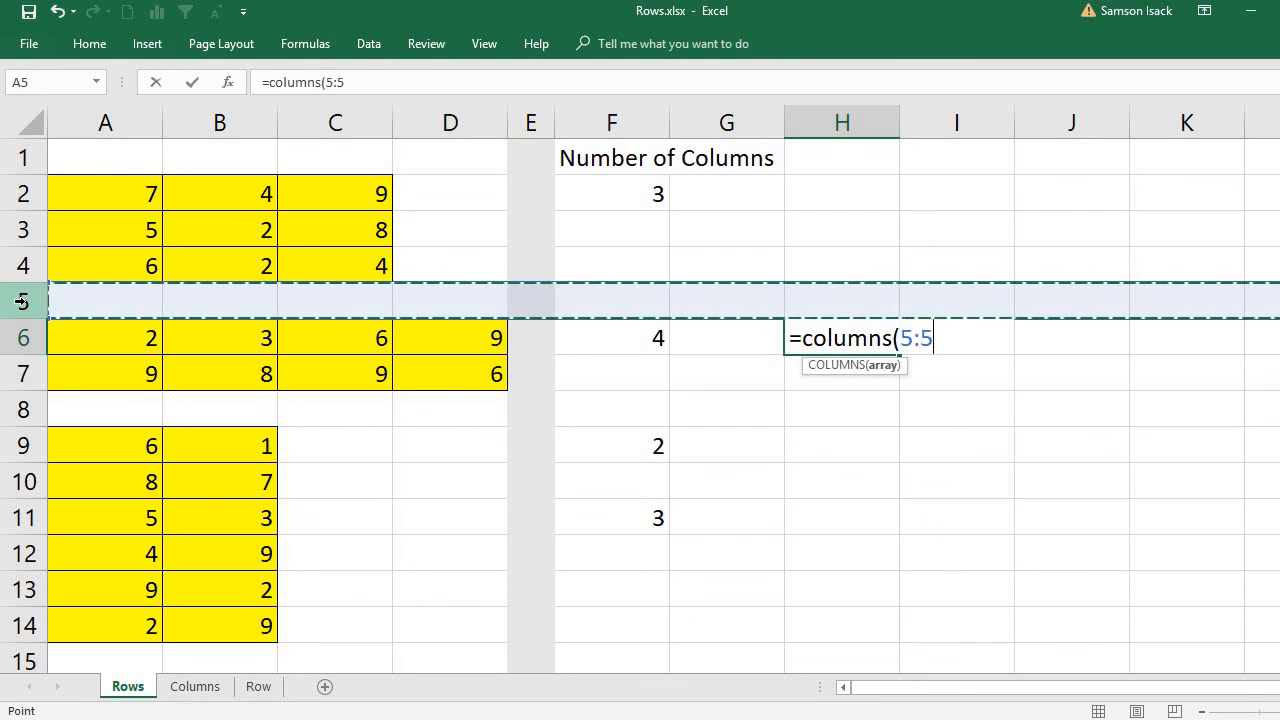
text())
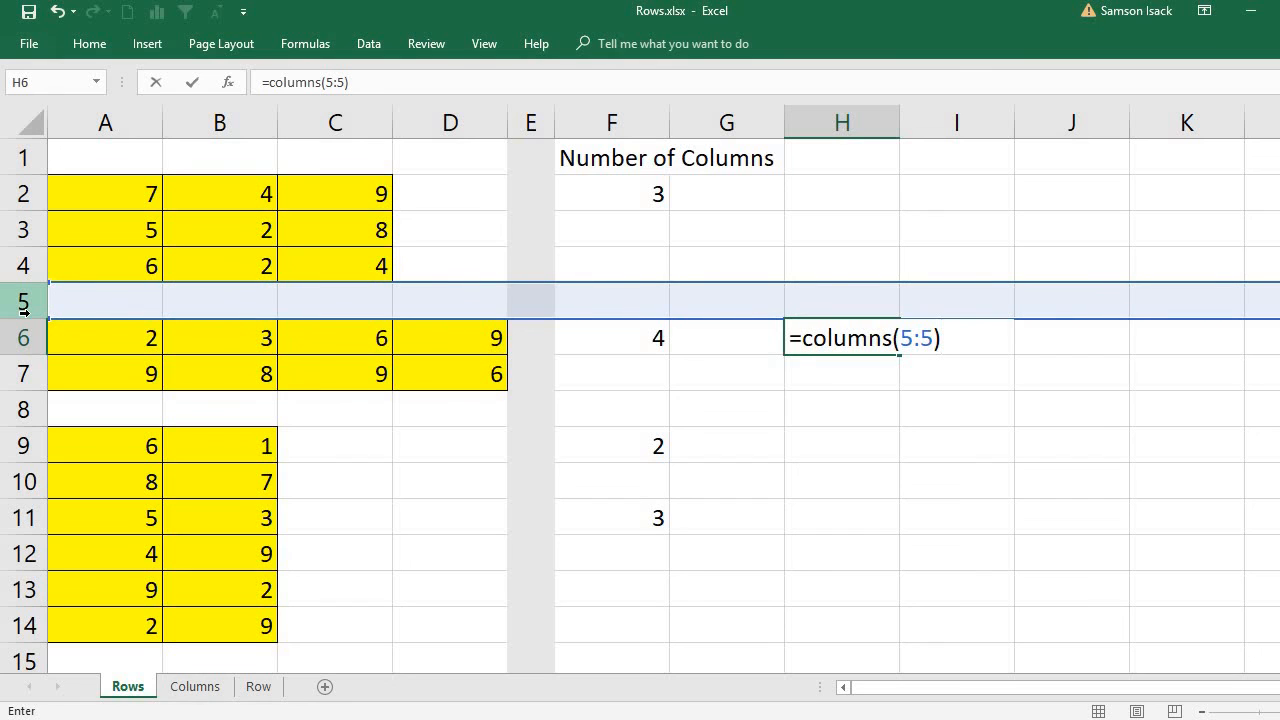
key(Return)
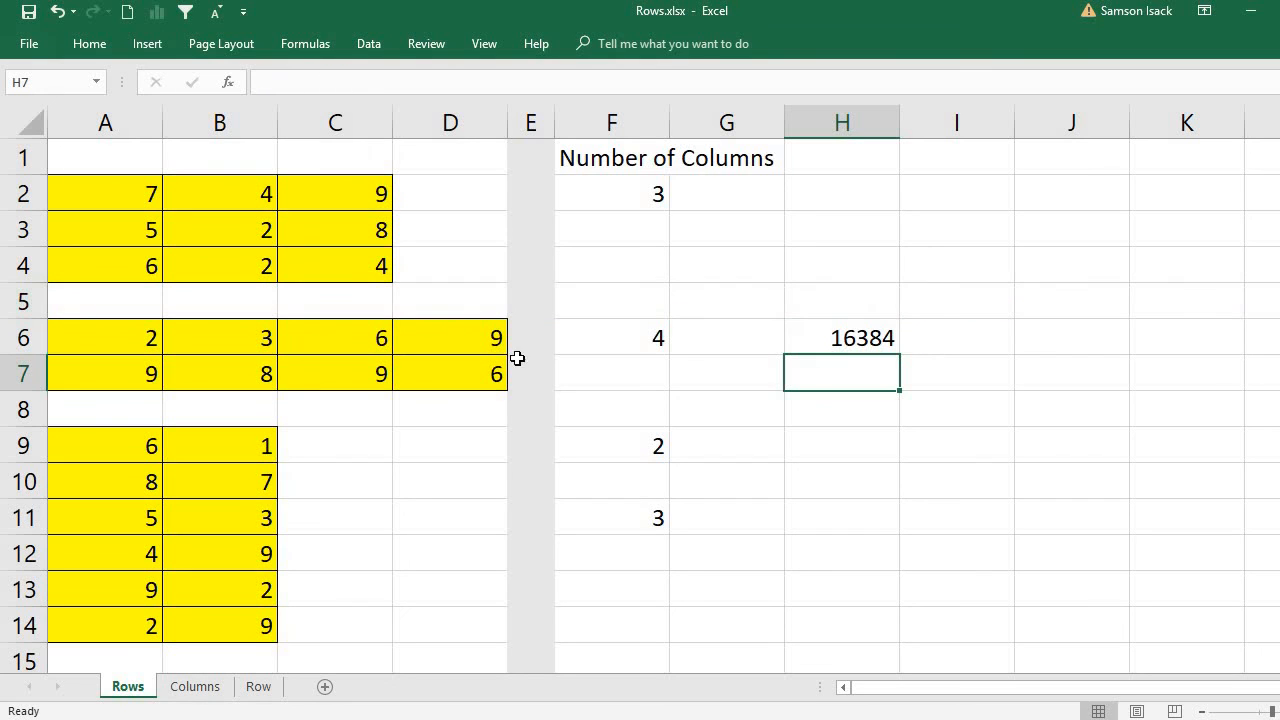
click(878, 340)
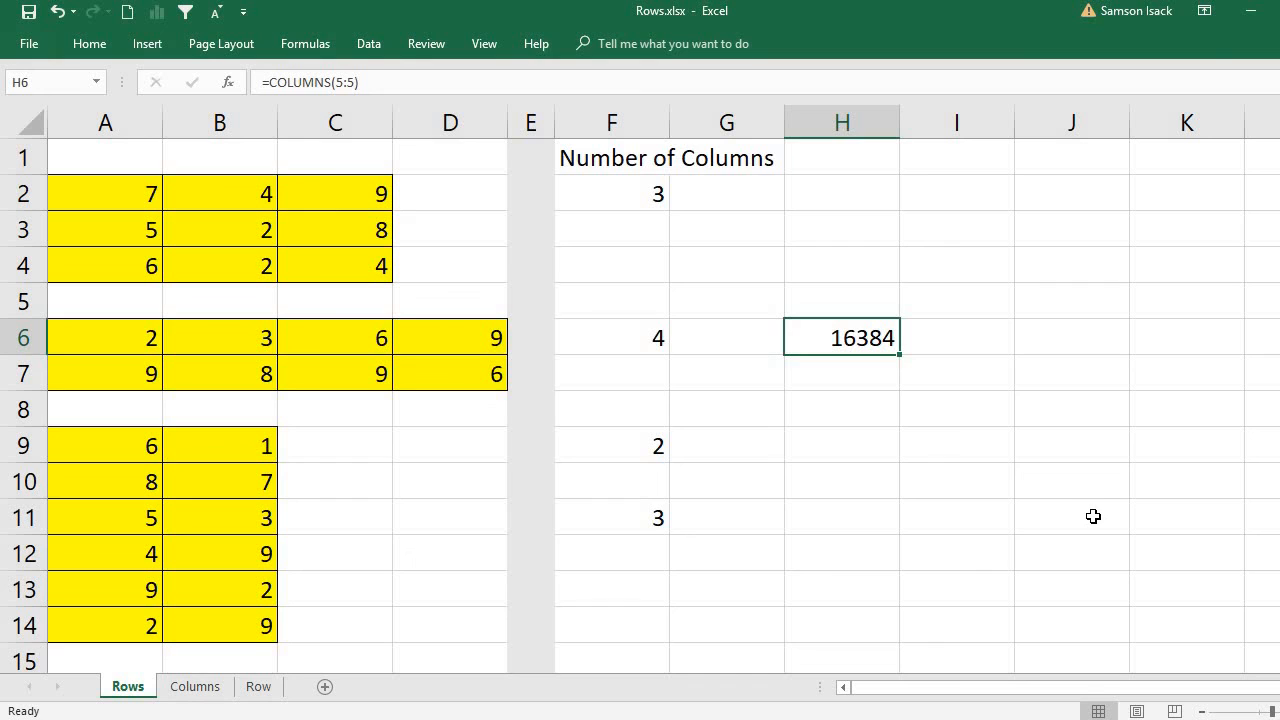